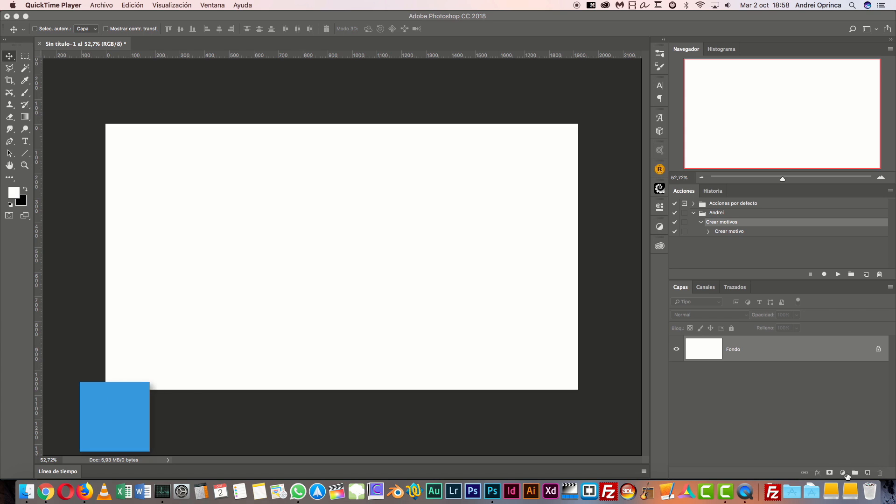
- Add a pattern fill layer using the black Halloween pattern of witch hats, cats, ghosts and spiders
{"action": "left_click", "coordinate": [842, 473]}
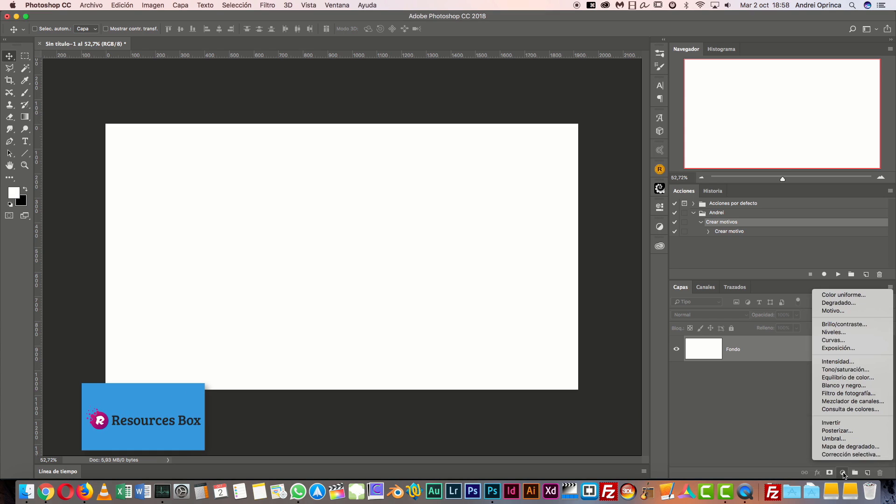
{"action": "left_click", "coordinate": [833, 310]}
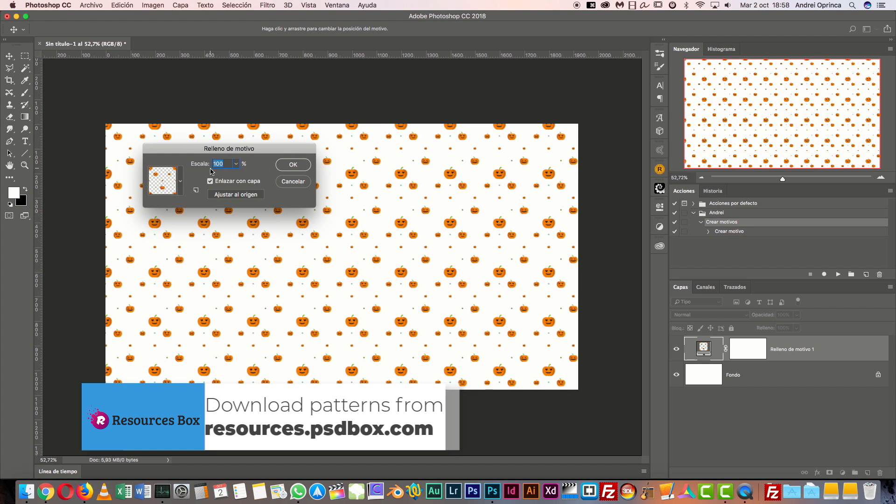
{"action": "left_click_drag", "start_coordinate": [201, 152], "coordinate": [293, 164]}
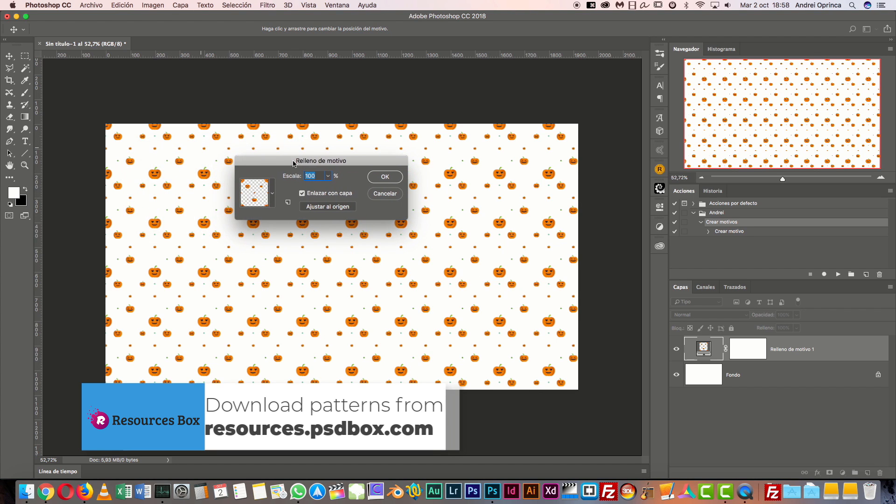
{"action": "left_click", "coordinate": [272, 192]}
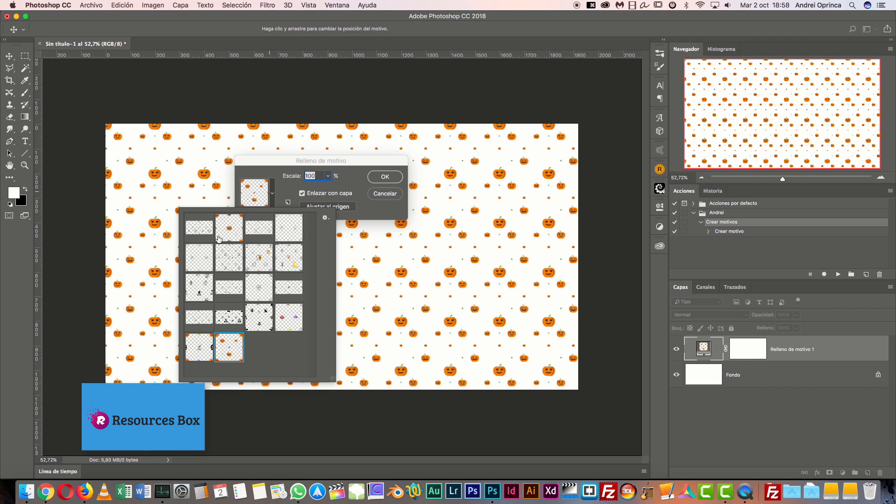
{"action": "left_click", "coordinate": [288, 228]}
{"action": "left_click", "coordinate": [288, 257]}
{"action": "left_click", "coordinate": [259, 257]}
{"action": "left_click", "coordinate": [228, 257]}
{"action": "left_click", "coordinate": [199, 257]}
{"action": "left_click", "coordinate": [206, 293]}
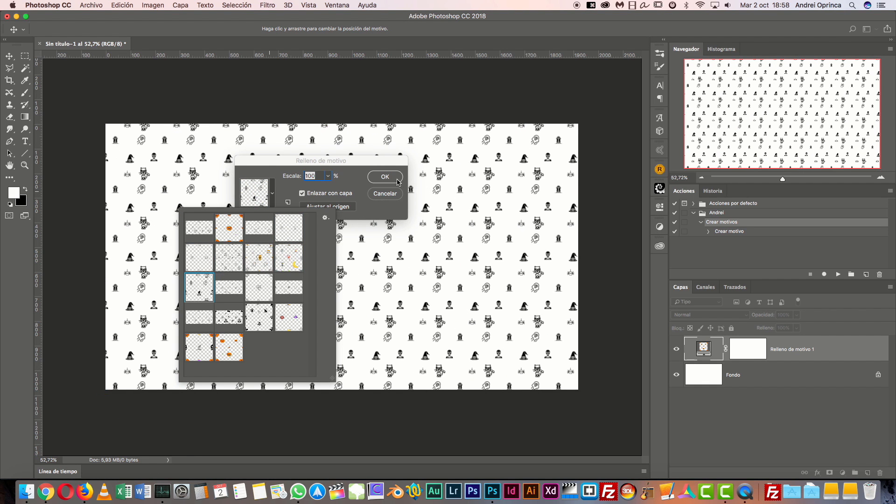
{"action": "left_click", "coordinate": [391, 180]}
{"action": "key", "text": "super+1"}
- Look through the preset pattern libraries offered in the pattern fill layer's settings and leave the fill unchanged
{"action": "double_click", "coordinate": [721, 345]}
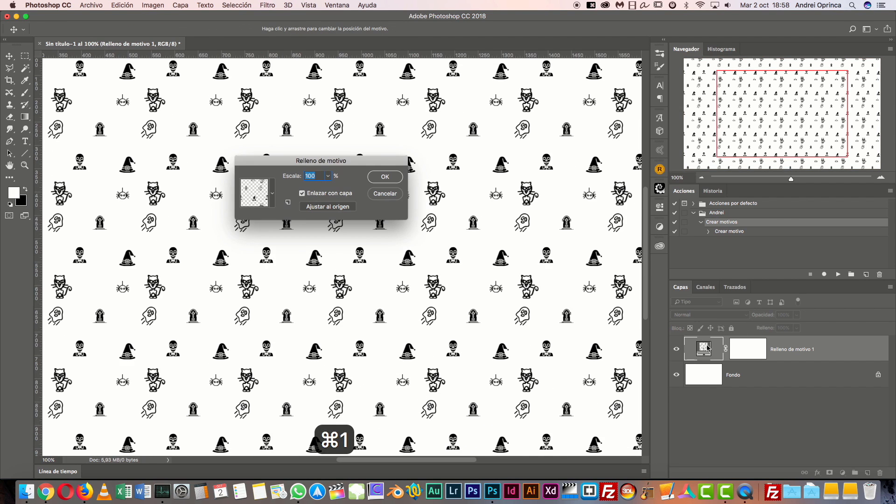
{"action": "key", "text": "Return"}
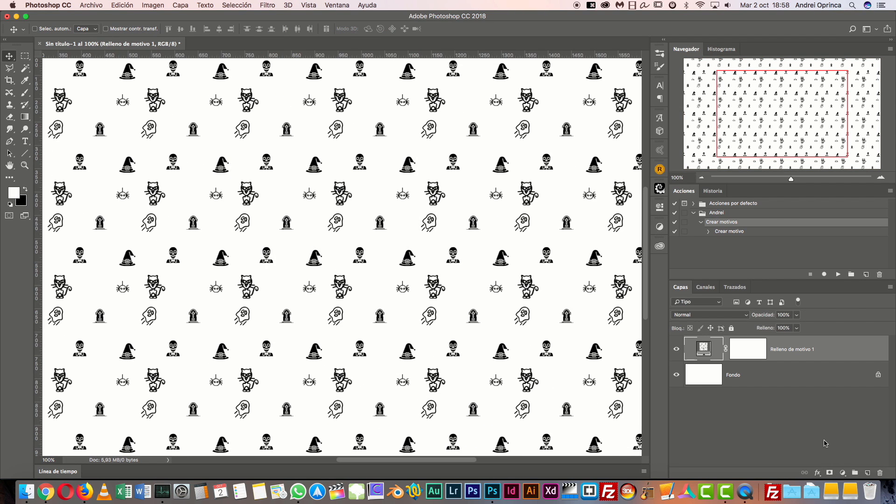
{"action": "double_click", "coordinate": [700, 351]}
{"action": "left_click", "coordinate": [272, 192]}
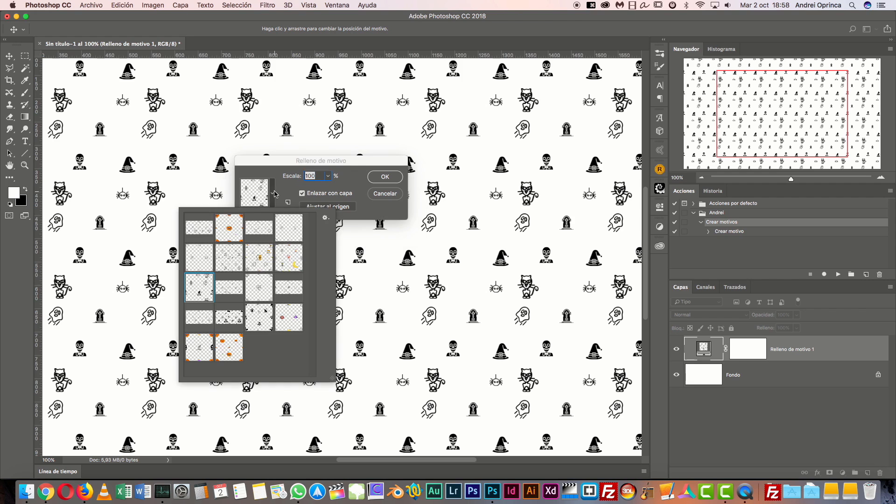
{"action": "left_click", "coordinate": [326, 218]}
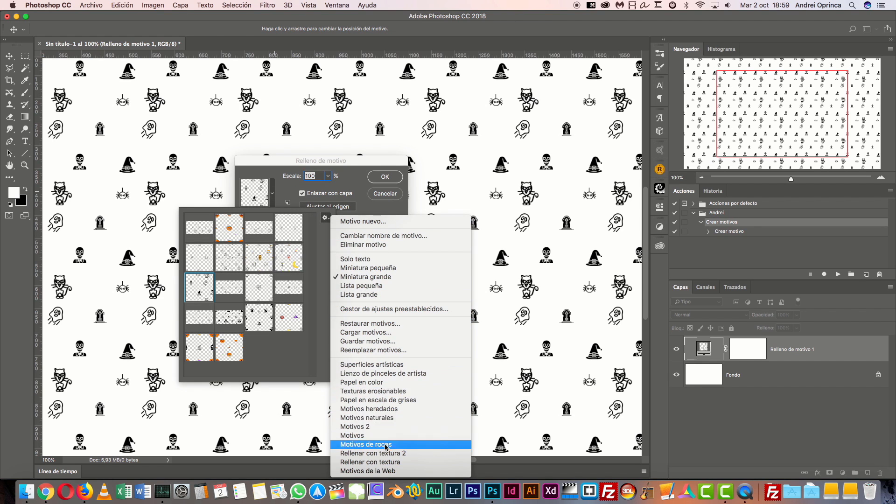
{"action": "left_click", "coordinate": [359, 176]}
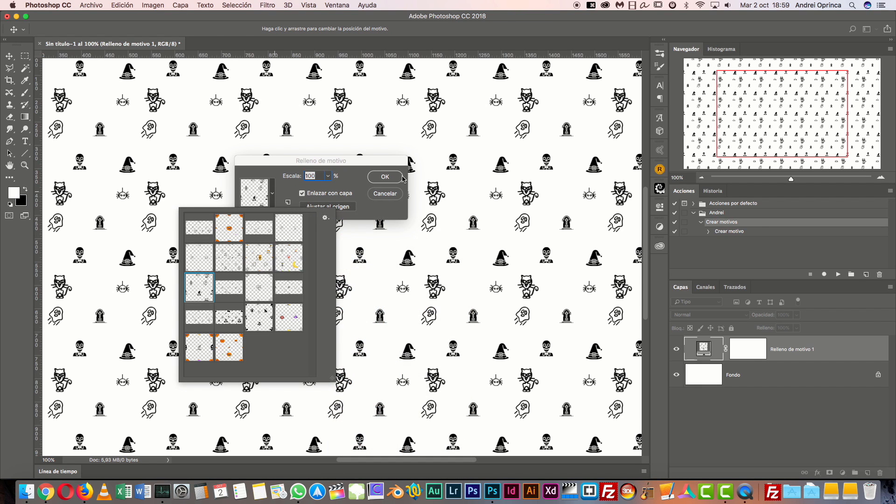
{"action": "left_click", "coordinate": [387, 198]}
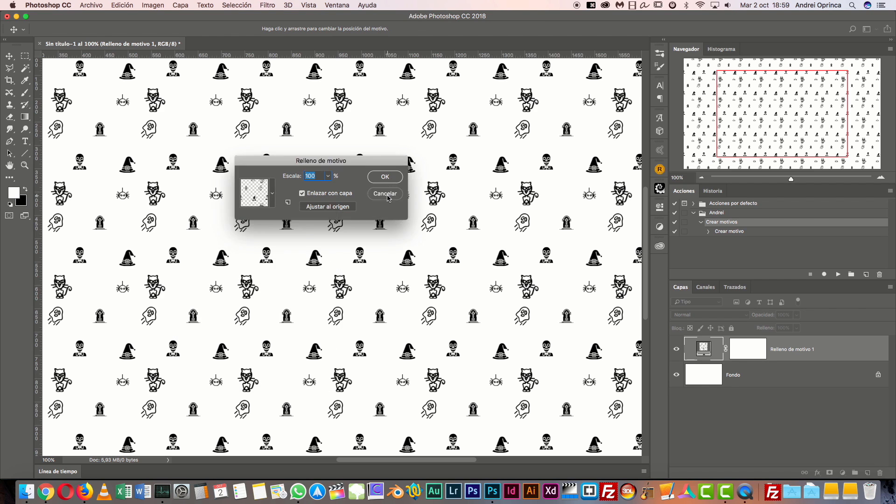
{"action": "left_click", "coordinate": [388, 194]}
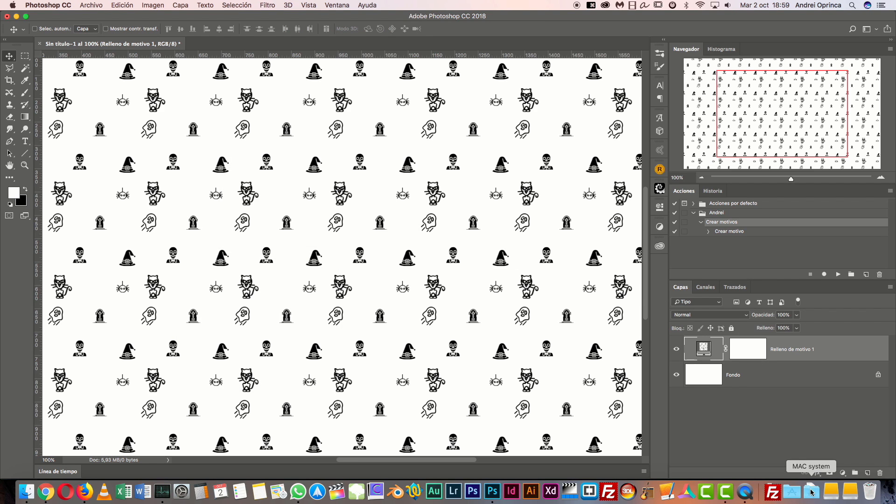
- View the Patterns folder inside the Presets folder of the Adobe Photoshop CC 2018 application directory
{"action": "left_click", "coordinate": [791, 491]}
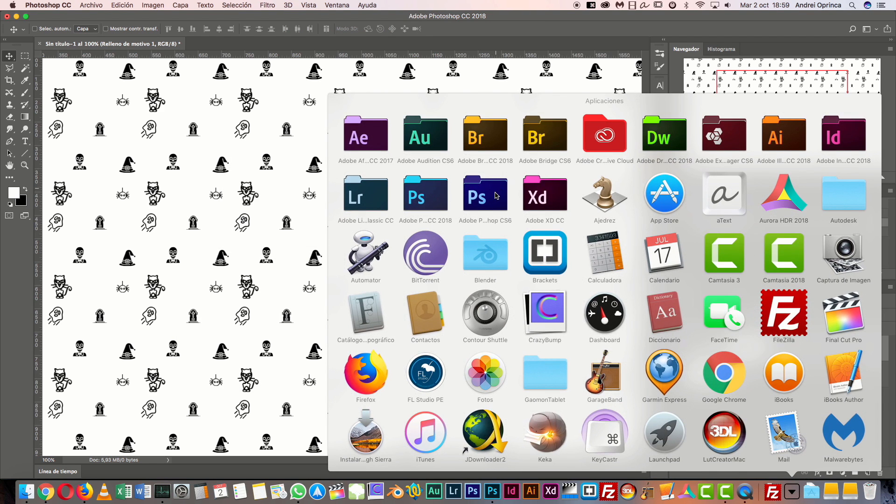
{"action": "left_click", "coordinate": [422, 202]}
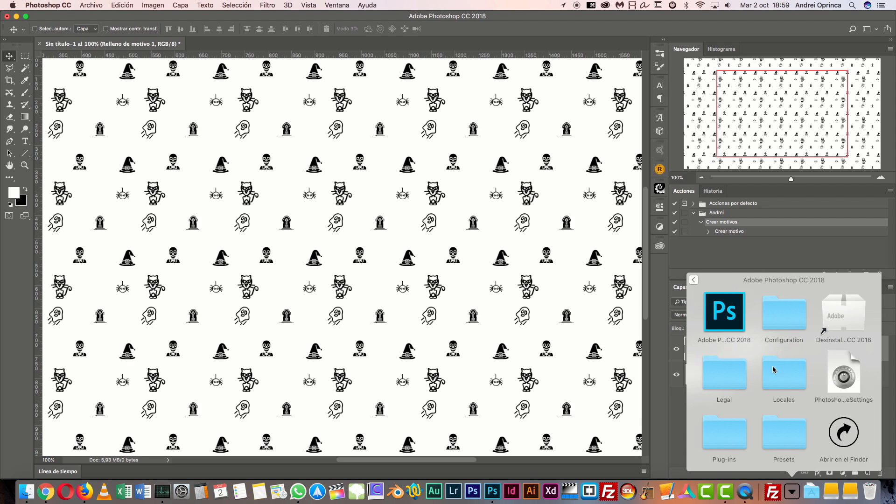
{"action": "left_click", "coordinate": [793, 439]}
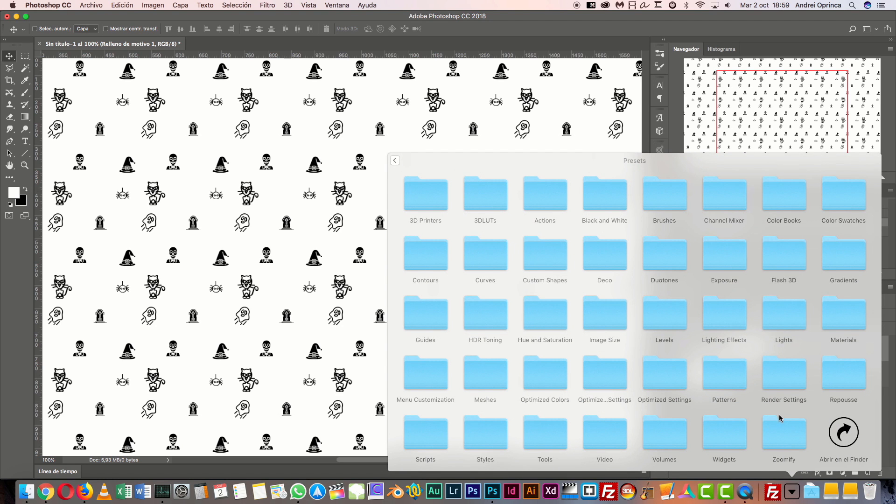
{"action": "left_click", "coordinate": [730, 378]}
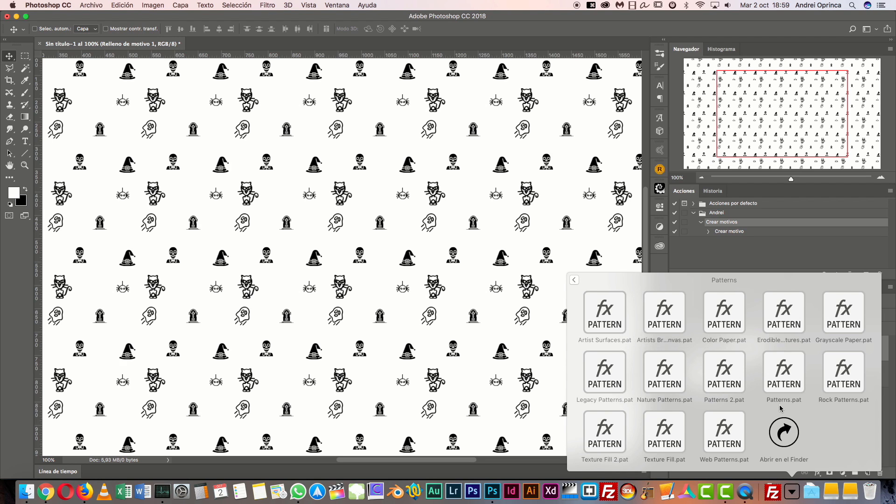
{"action": "left_click", "coordinate": [757, 255]}
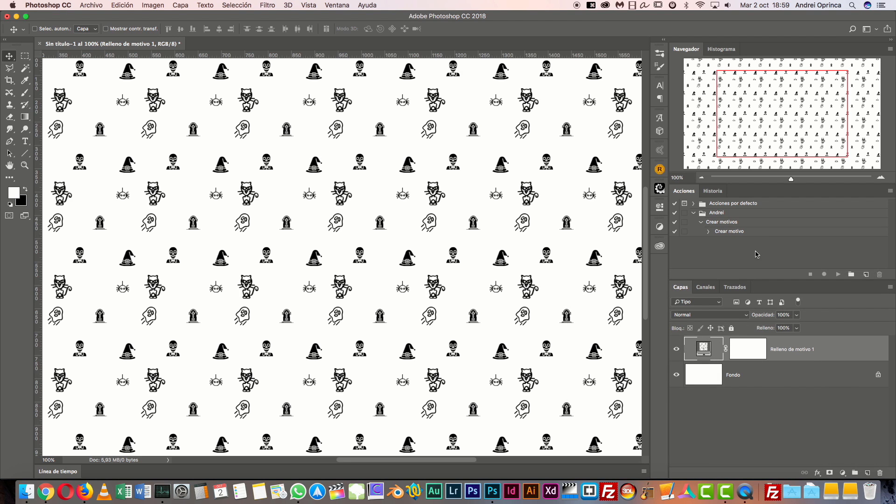
- Reopen the pattern fill layer's settings and compare its list of pattern libraries with the Patterns folder
{"action": "double_click", "coordinate": [703, 349]}
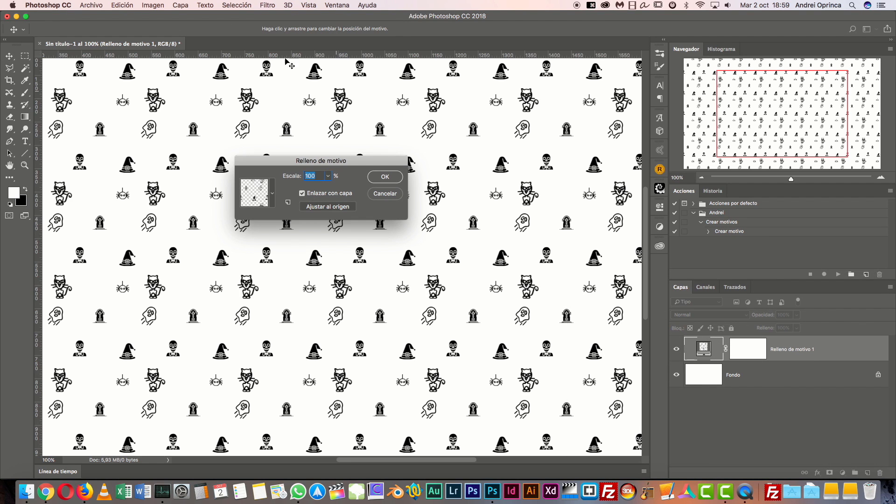
{"action": "left_click", "coordinate": [273, 194]}
{"action": "left_click", "coordinate": [324, 218]}
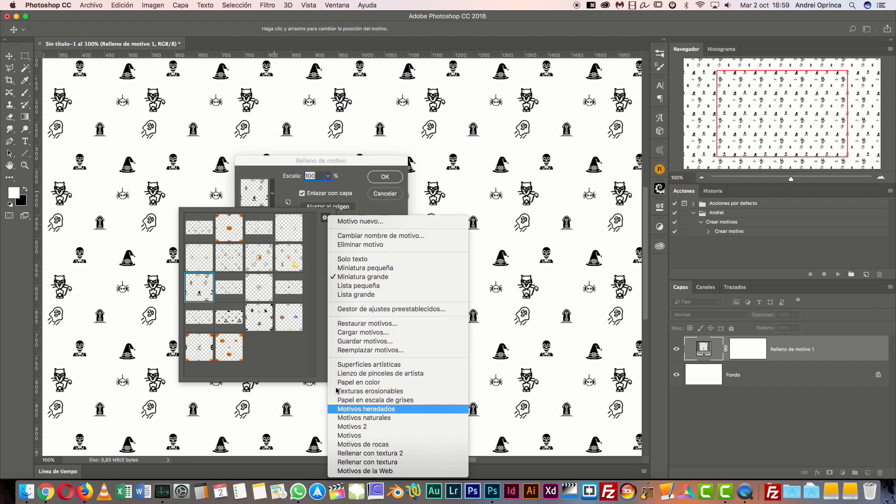
{"action": "left_click", "coordinate": [353, 171]}
- Preview several coloured patterns and apply the one with yellow moons, bats and red pitchforks to the fill layer
{"action": "left_click", "coordinate": [226, 234]}
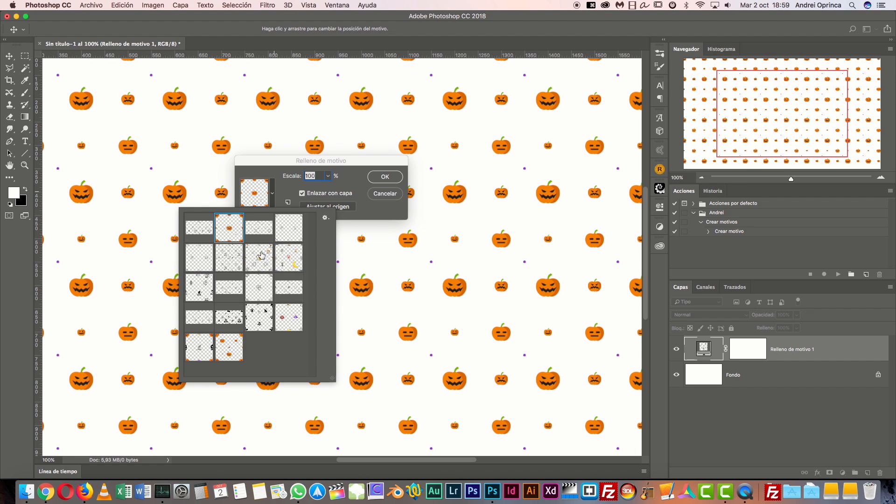
{"action": "left_click", "coordinate": [254, 256]}
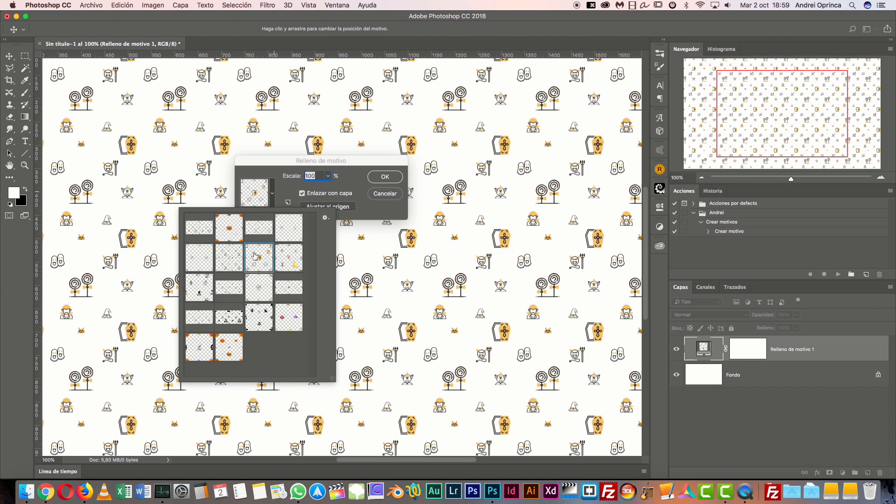
{"action": "left_click", "coordinate": [300, 266]}
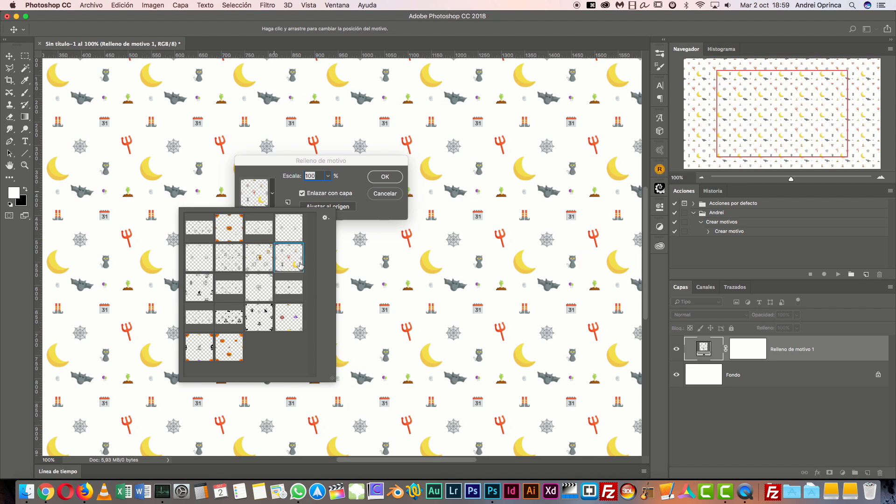
{"action": "left_click", "coordinate": [818, 361]}
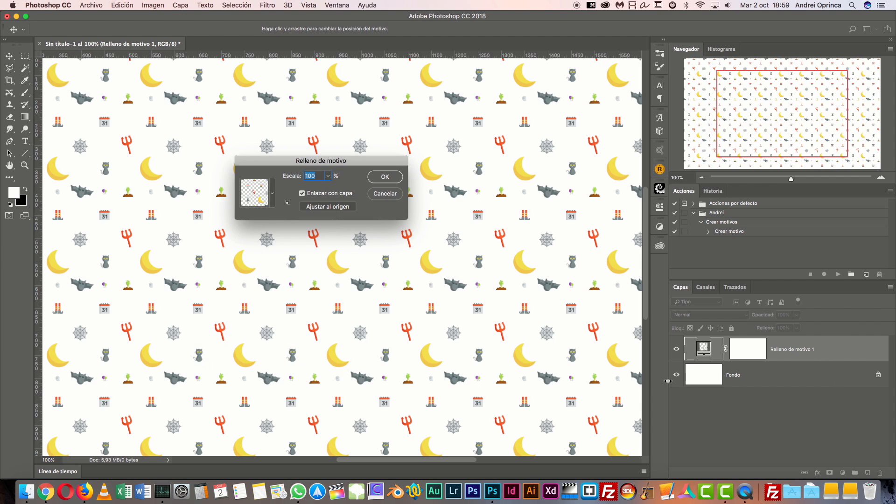
{"action": "left_click", "coordinate": [385, 177]}
- Hide the Fondo layer and set the pattern fill to the black witch hat, cat and ghost pattern after previewing others
{"action": "left_click", "coordinate": [676, 374]}
{"action": "double_click", "coordinate": [710, 349]}
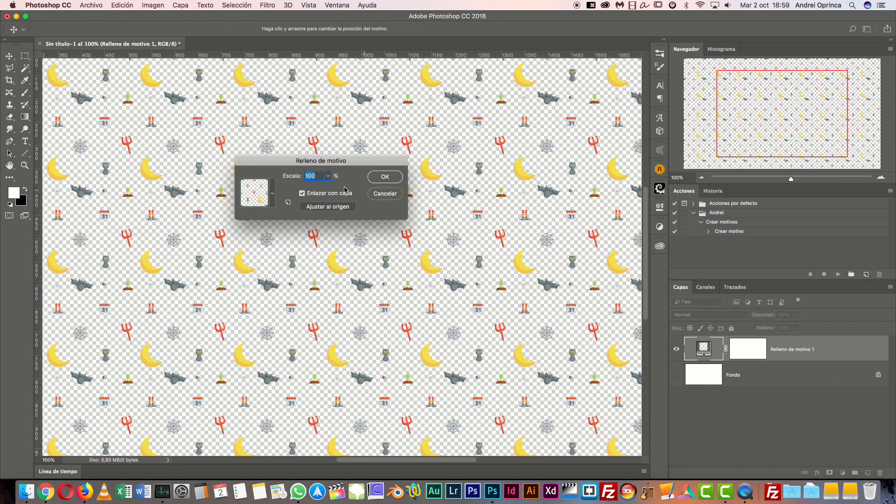
{"action": "left_click", "coordinate": [268, 189]}
{"action": "left_click", "coordinate": [259, 286]}
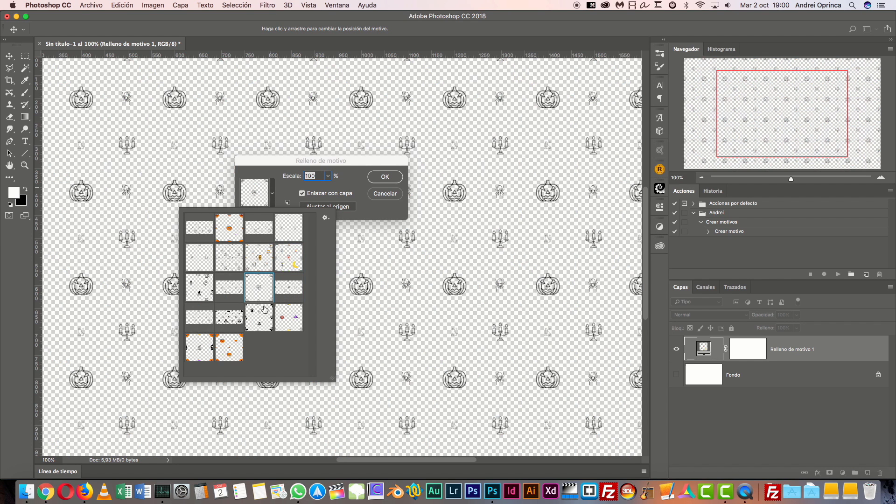
{"action": "left_click", "coordinate": [264, 324]}
{"action": "left_click", "coordinate": [228, 319]}
{"action": "left_click", "coordinate": [226, 351]}
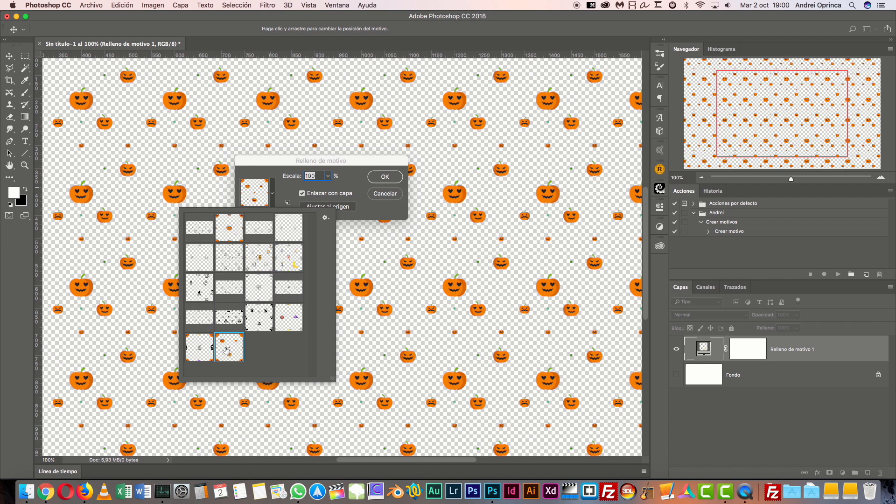
{"action": "left_click", "coordinate": [199, 353]}
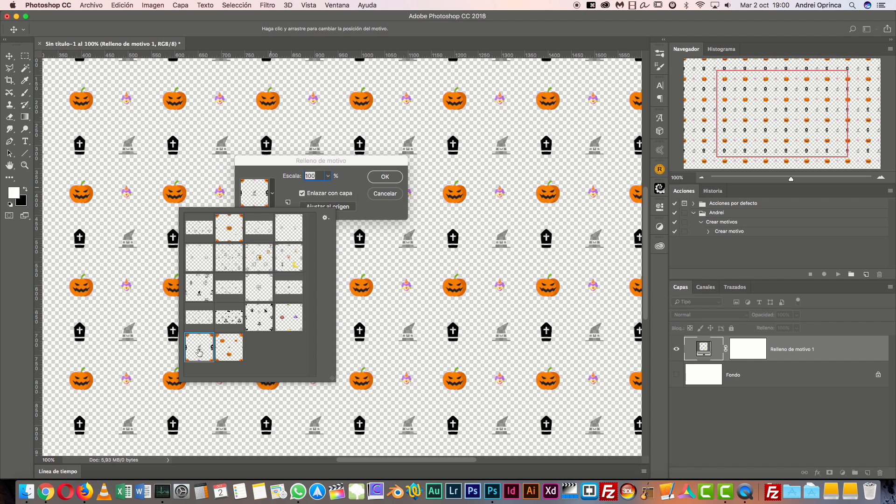
{"action": "left_click", "coordinate": [195, 320]}
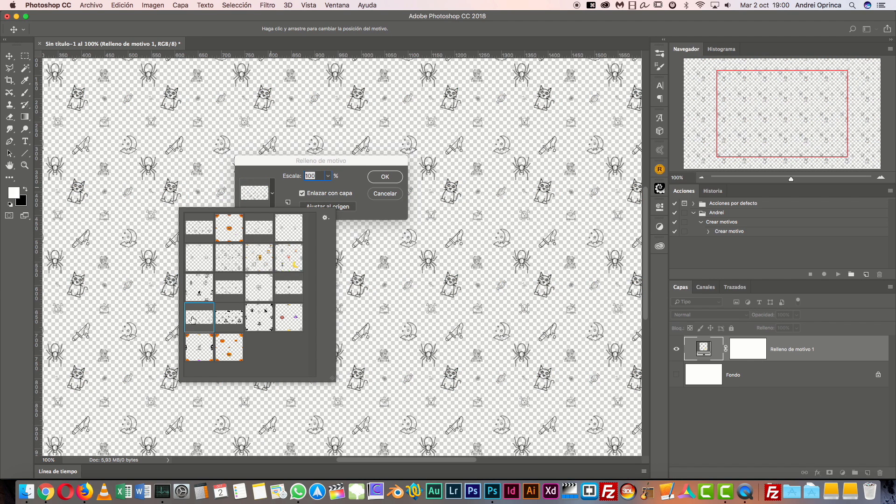
{"action": "left_click", "coordinate": [199, 299]}
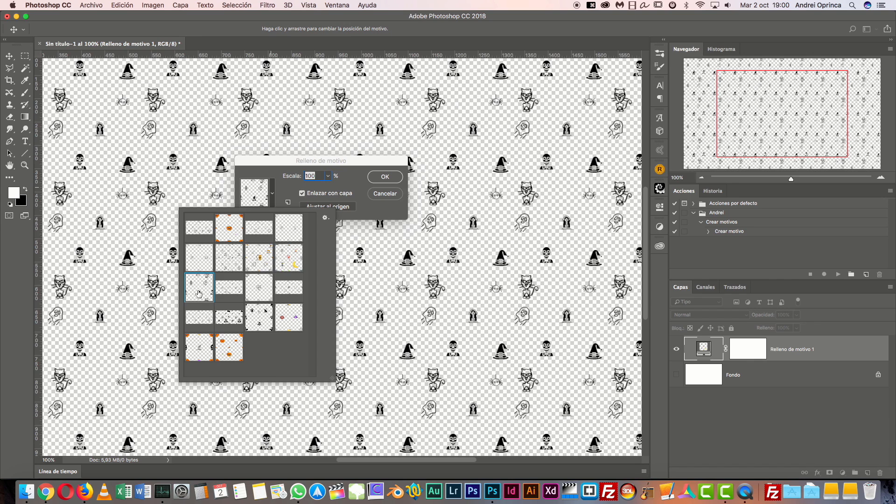
{"action": "left_click", "coordinate": [391, 181]}
{"action": "left_click", "coordinate": [394, 180]}
- Add a solid red (#d34040) colour fill layer directly above Fondo and select the pattern fill layer
{"action": "key", "text": "super+0"}
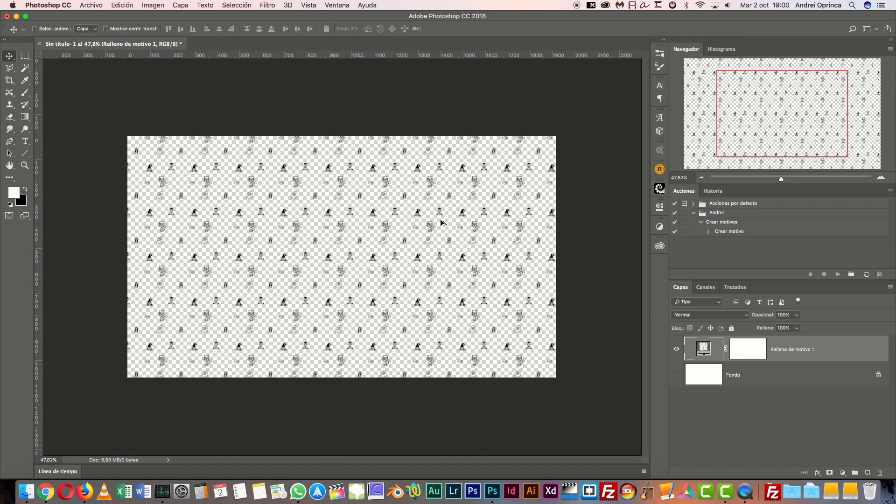
{"action": "scroll", "coordinate": [282, 228], "scroll_direction": "up", "scroll_amount": 3}
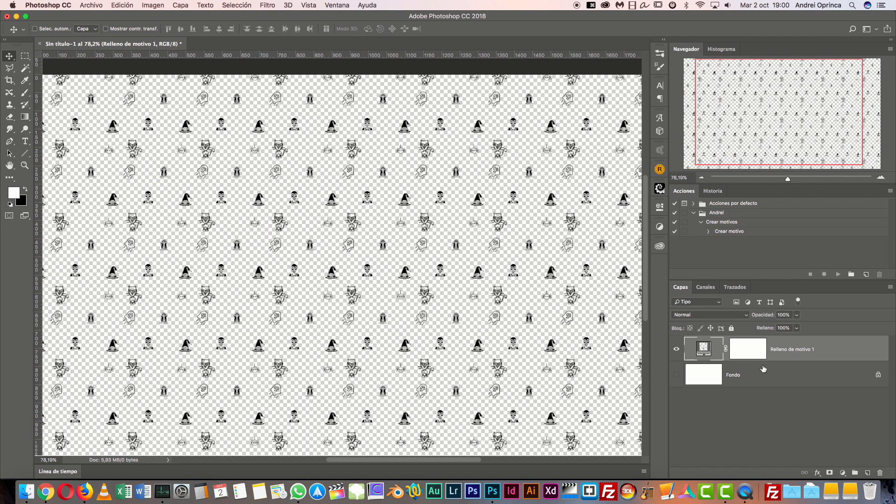
{"action": "left_click", "coordinate": [767, 368]}
{"action": "left_click", "coordinate": [842, 473]}
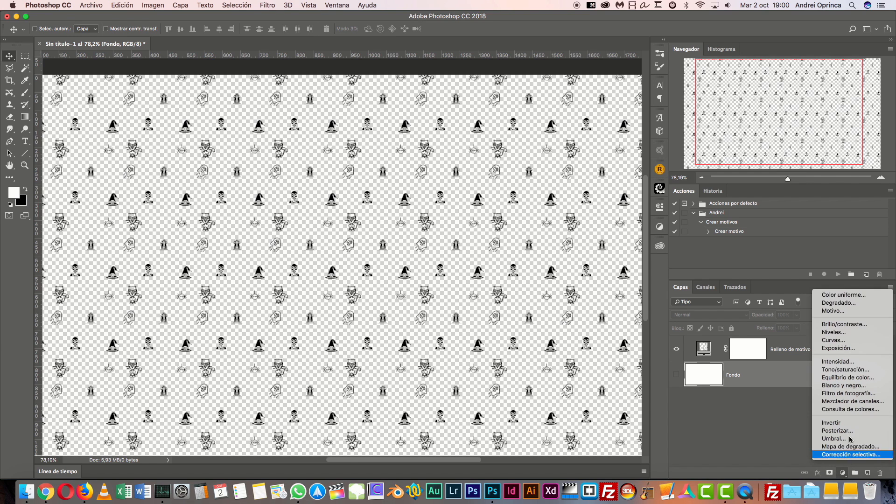
{"action": "left_click", "coordinate": [843, 295]}
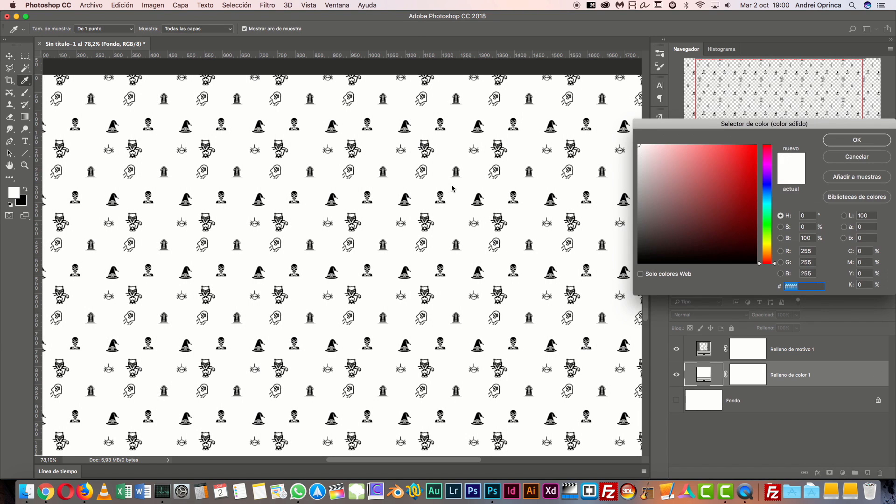
{"action": "mouse_move", "coordinate": [731, 164]}
{"action": "left_mouse_down"}
{"action": "mouse_move", "coordinate": [692, 217]}
{"action": "mouse_move", "coordinate": [721, 165]}
{"action": "left_mouse_up"}
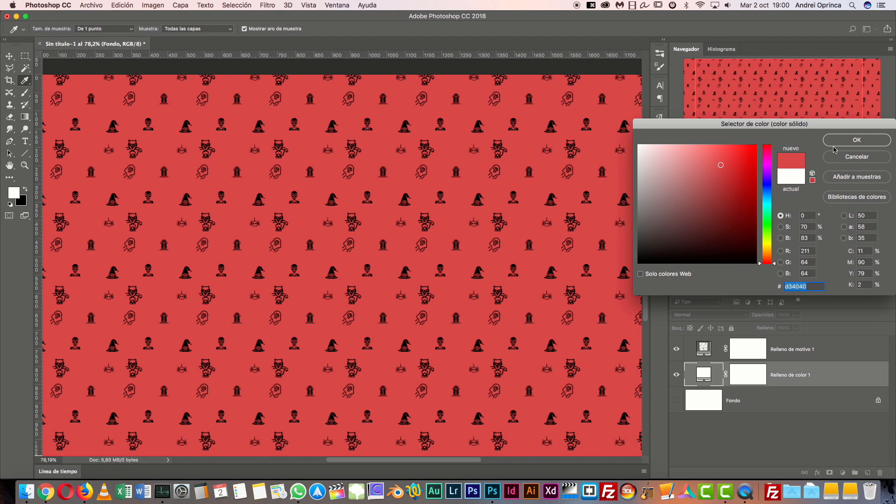
{"action": "left_click", "coordinate": [857, 140]}
{"action": "left_click", "coordinate": [775, 345]}
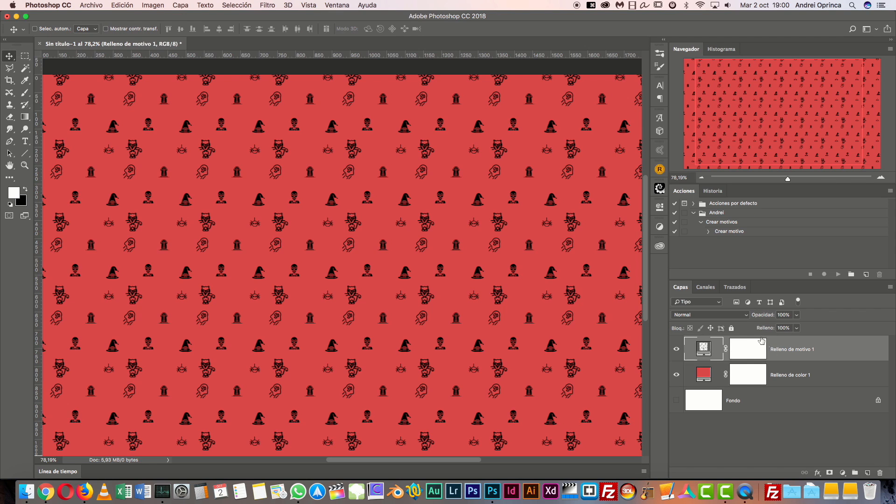
- Try Superponer and Luz suave blending on the pattern fill layer, and settle on Subexponer color at about 26% opacity
{"action": "left_click", "coordinate": [702, 316]}
{"action": "left_click", "coordinate": [740, 415]}
{"action": "left_click", "coordinate": [745, 320]}
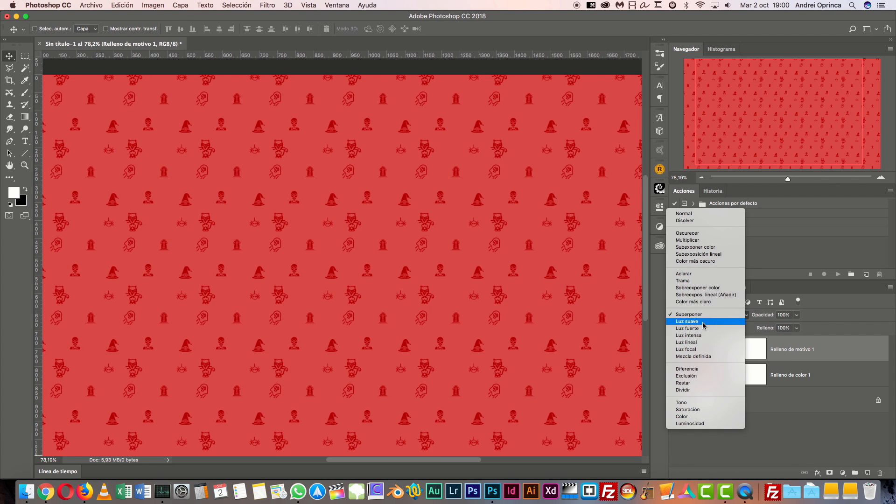
{"action": "left_click", "coordinate": [707, 324]}
{"action": "left_click", "coordinate": [721, 316]}
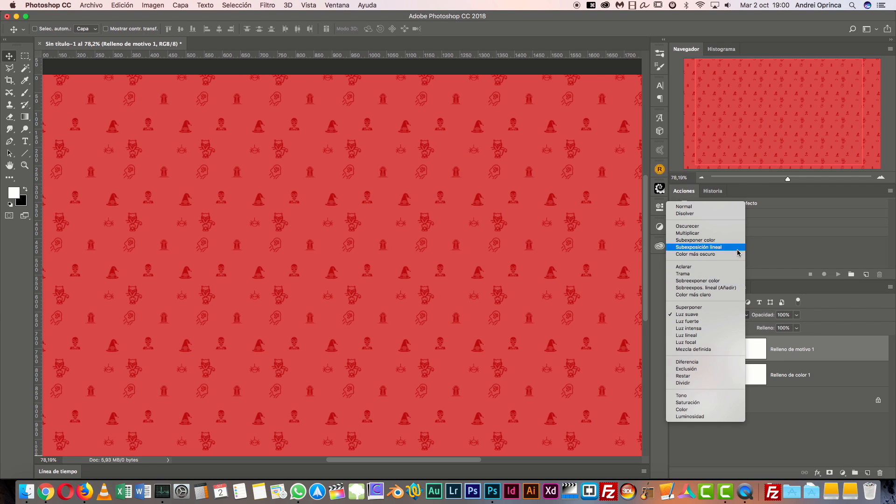
{"action": "left_click", "coordinate": [700, 243]}
{"action": "left_click_drag", "start_coordinate": [798, 316], "coordinate": [766, 331]}
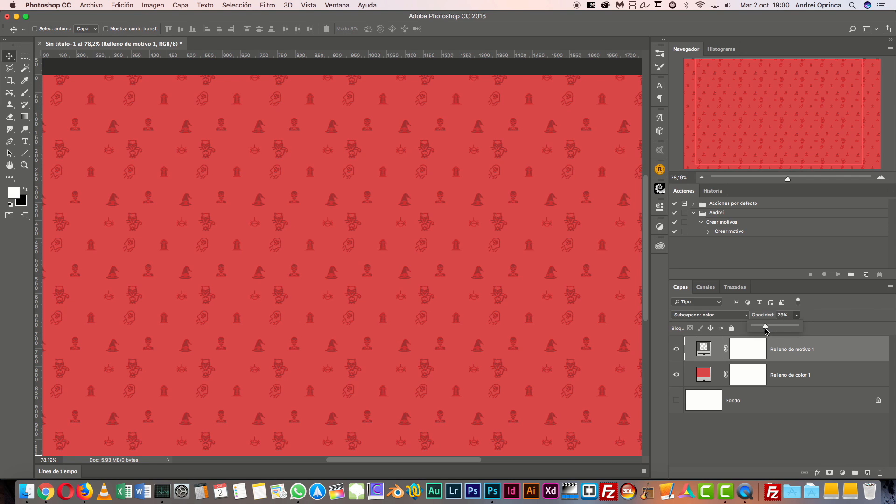
- Recolour the solid colour fill layer from red to a dark teal green
{"action": "double_click", "coordinate": [703, 374]}
{"action": "left_click_drag", "start_coordinate": [770, 200], "coordinate": [771, 209]}
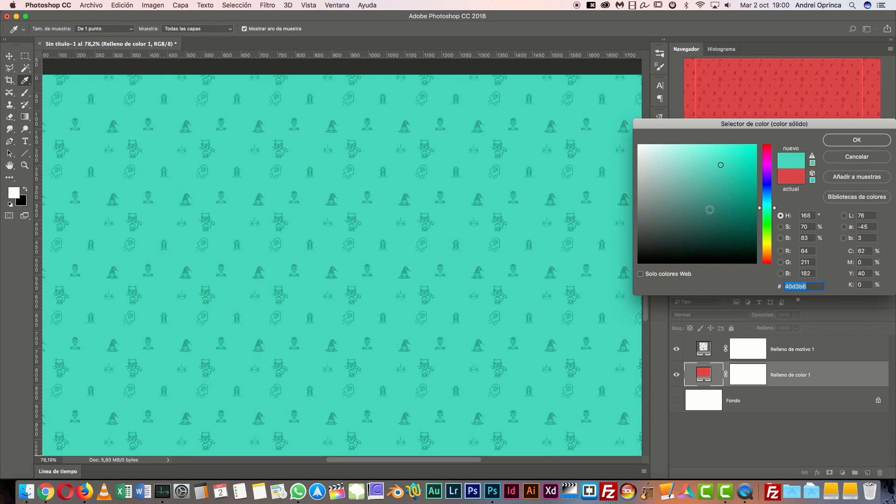
{"action": "left_click", "coordinate": [711, 209]}
{"action": "key", "text": "Return"}
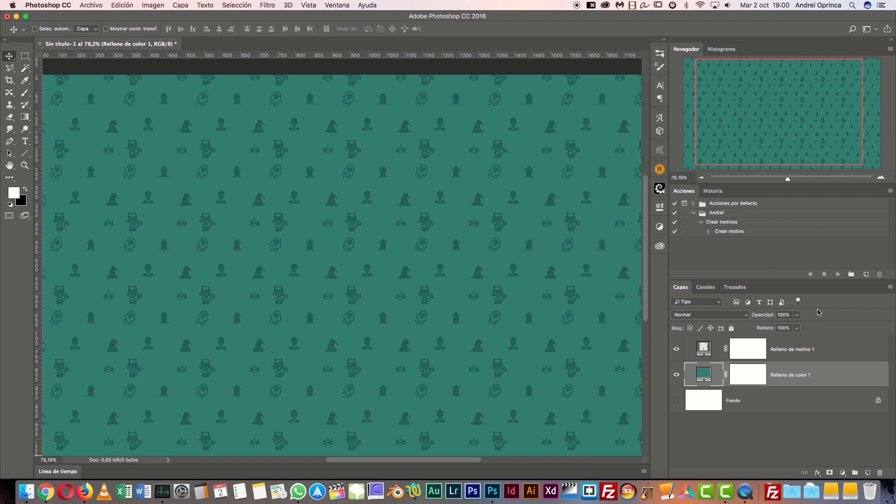
- Raise the pattern fill layer's opacity to 100%
{"action": "left_click", "coordinate": [713, 353]}
{"action": "left_click", "coordinate": [797, 316]}
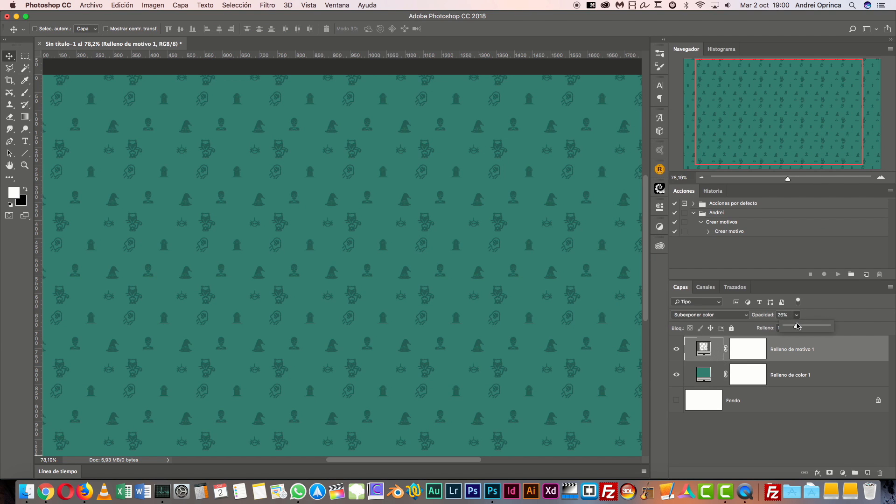
{"action": "left_click_drag", "start_coordinate": [796, 325], "coordinate": [851, 361]}
{"action": "left_click", "coordinate": [752, 101]}
{"action": "left_click_drag", "start_coordinate": [752, 101], "coordinate": [741, 100]}
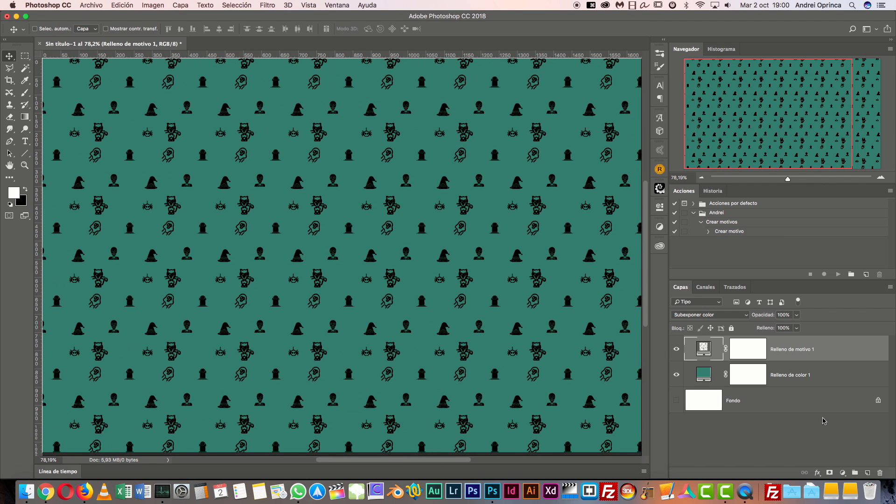
- Add a Tono/saturación adjustment clipped to the pattern fill layer and set its Luminosidad to +100
{"action": "left_click", "coordinate": [842, 472]}
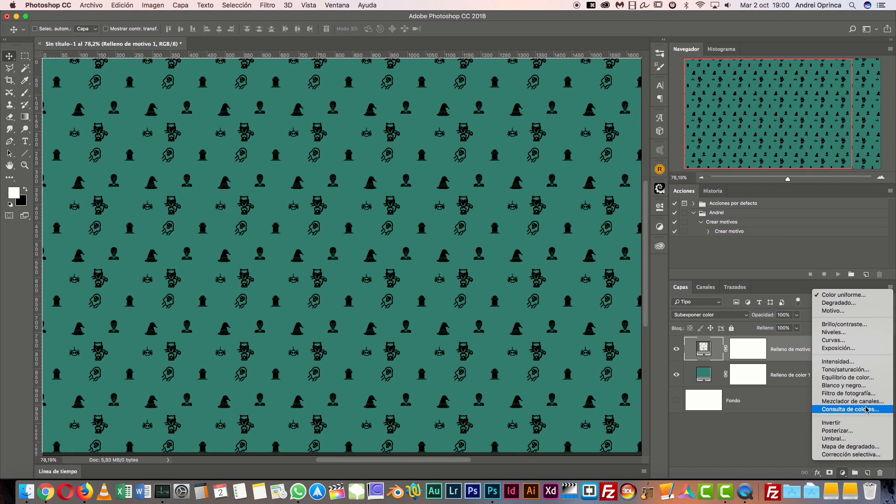
{"action": "left_click", "coordinate": [866, 369]}
{"action": "left_click", "coordinate": [827, 360], "text": "alt"}
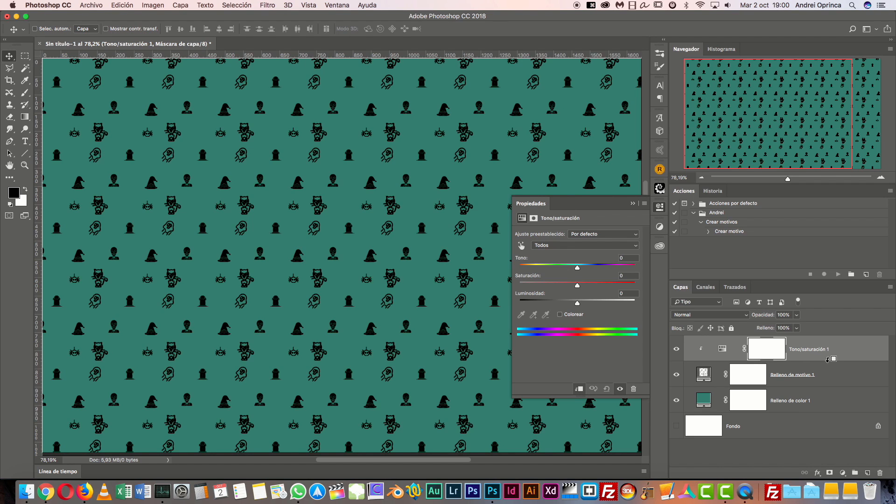
{"action": "left_click", "coordinate": [816, 387]}
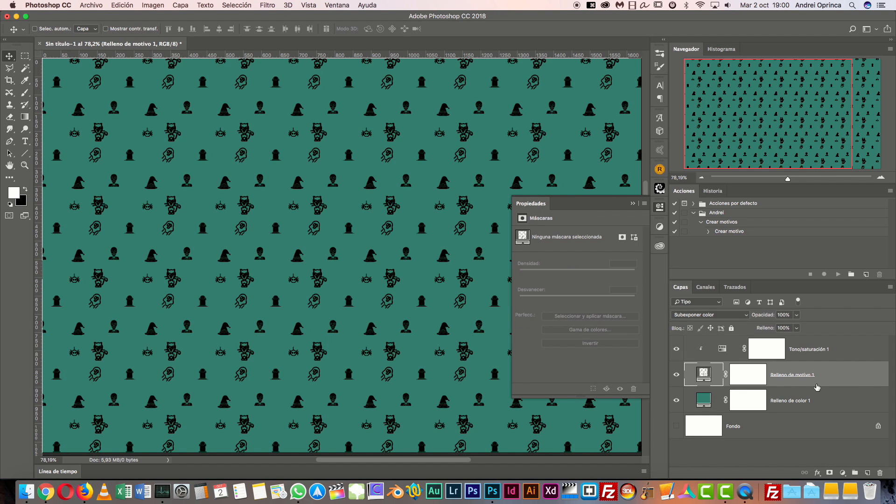
{"action": "left_click", "coordinate": [834, 354]}
{"action": "left_click_drag", "start_coordinate": [578, 303], "coordinate": [681, 306]}
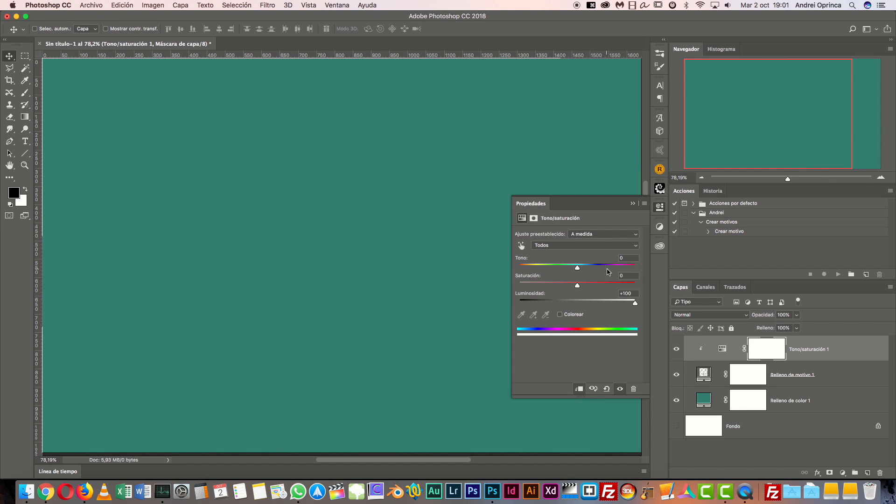
{"action": "left_click", "coordinate": [633, 203]}
- Set the blend mode of the Relleno de motivo 1 layer to Normal, keeping 100% opacity
{"action": "left_click", "coordinate": [812, 379]}
{"action": "left_click", "coordinate": [716, 315]}
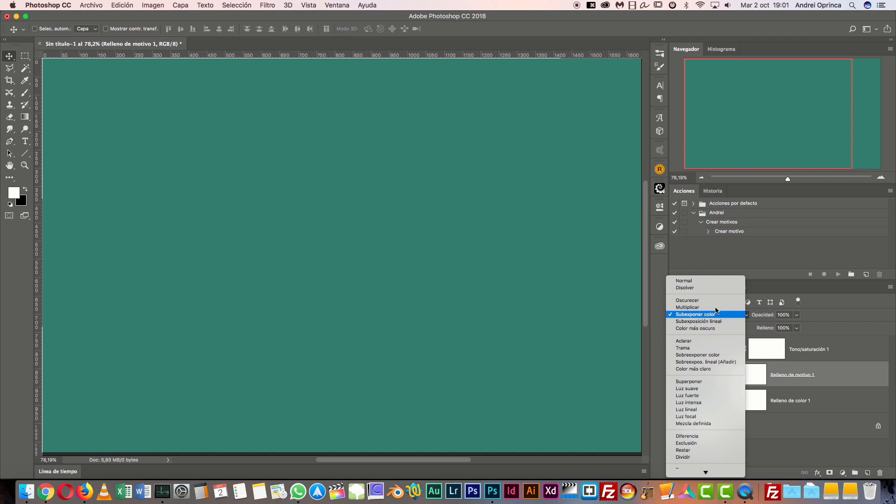
{"action": "left_click", "coordinate": [702, 281]}
{"action": "left_click", "coordinate": [796, 316]}
{"action": "left_click_drag", "start_coordinate": [796, 326], "coordinate": [731, 325]}
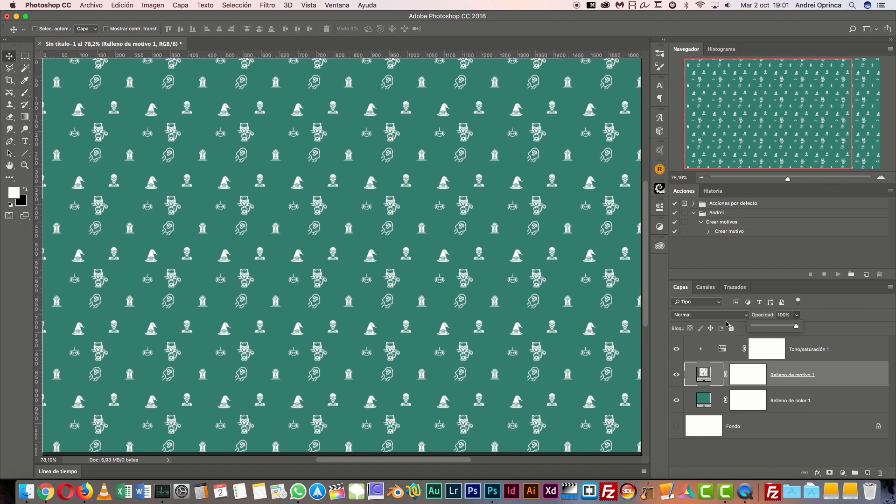
- Try the Luz suave and Luz fuerte blend modes on the pattern fill layer and return it to Normal
{"action": "left_click", "coordinate": [718, 315]}
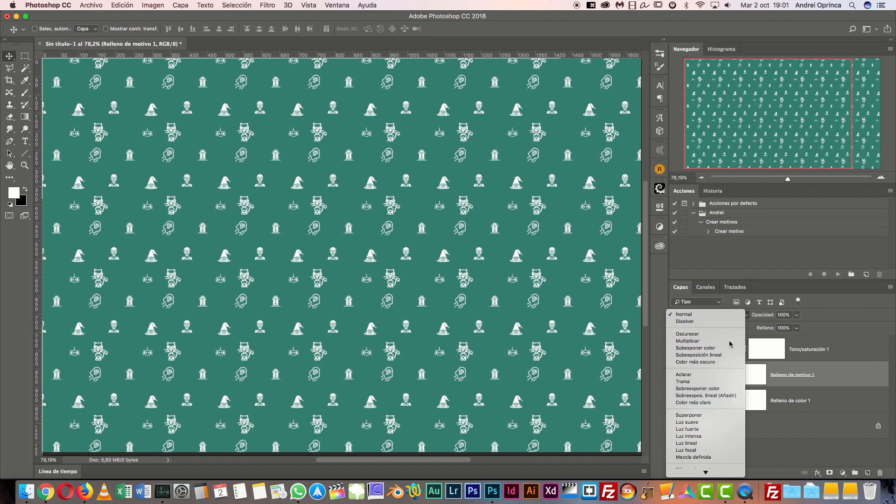
{"action": "left_click", "coordinate": [705, 422]}
{"action": "left_click", "coordinate": [709, 320]}
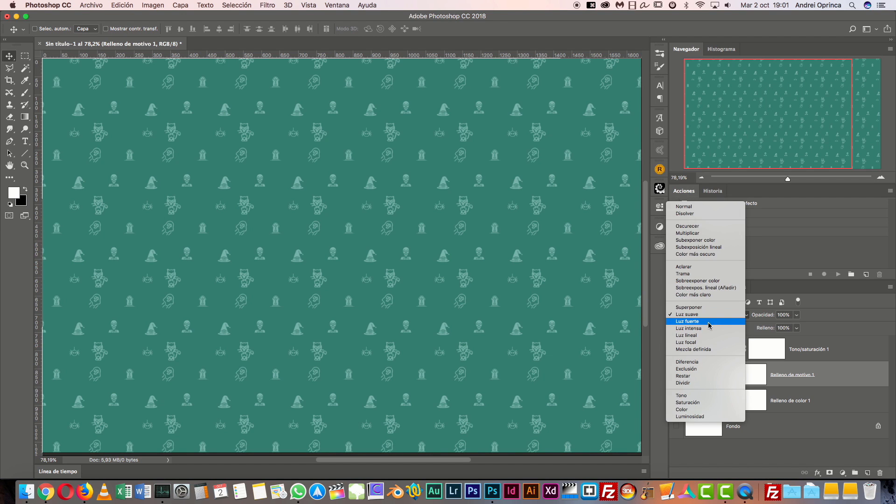
{"action": "left_click", "coordinate": [708, 324]}
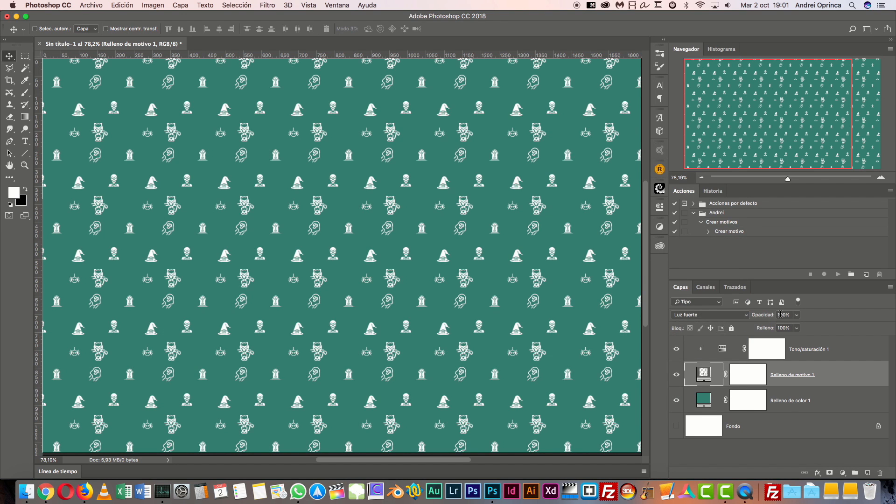
{"action": "left_click", "coordinate": [709, 314]}
{"action": "left_click", "coordinate": [707, 305]}
{"action": "left_click", "coordinate": [795, 316]}
{"action": "left_click_drag", "start_coordinate": [796, 326], "coordinate": [861, 329]}
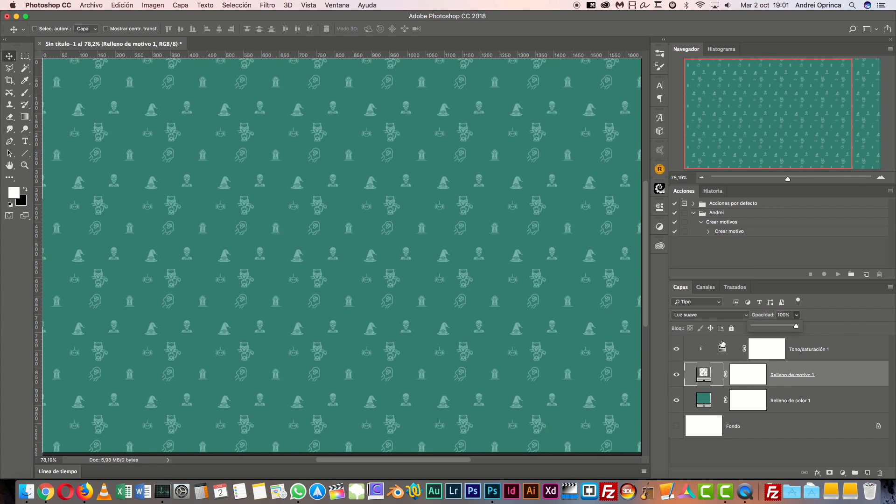
{"action": "left_click", "coordinate": [709, 315]}
{"action": "left_click", "coordinate": [686, 209]}
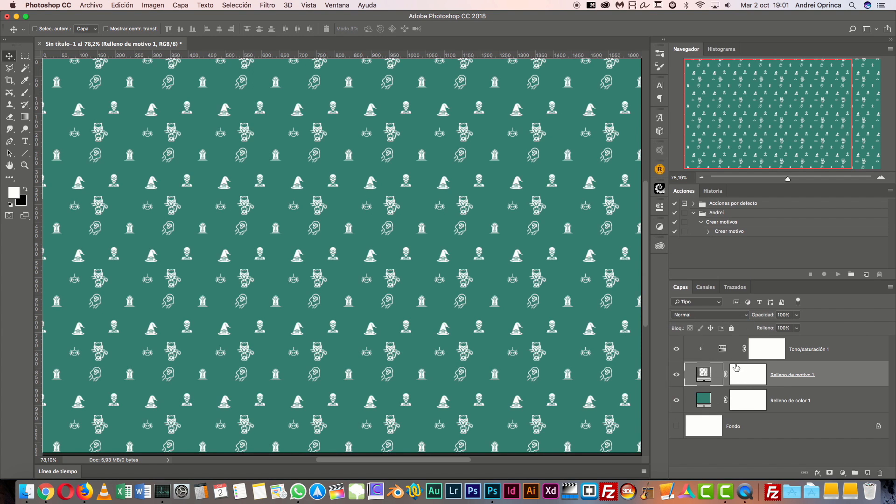
- Reset Luminosidad to 0 in the clipped Tono/saturación adjustment
{"action": "double_click", "coordinate": [722, 349]}
{"action": "left_click", "coordinate": [630, 293]}
{"action": "type", "text": "0"}
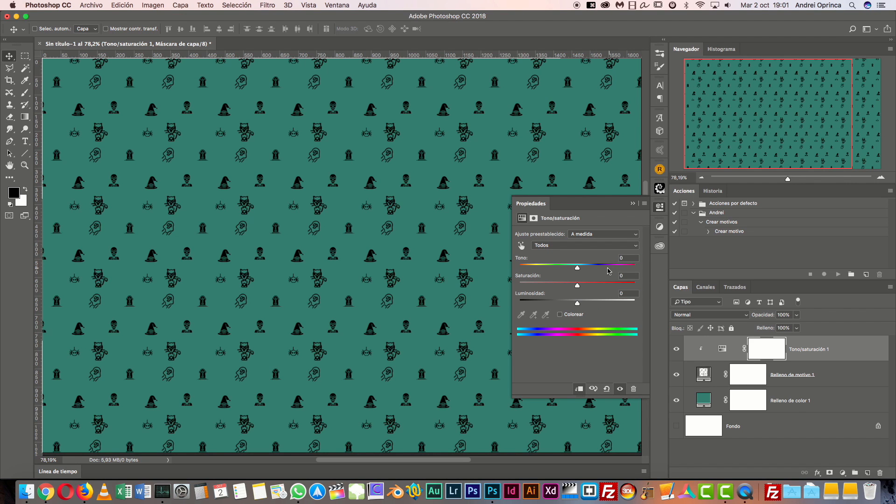
- Colorize the pattern blue by enabling Colorear with Tono about 202, Saturación 80 and Luminosidad +29
{"action": "left_click", "coordinate": [560, 314]}
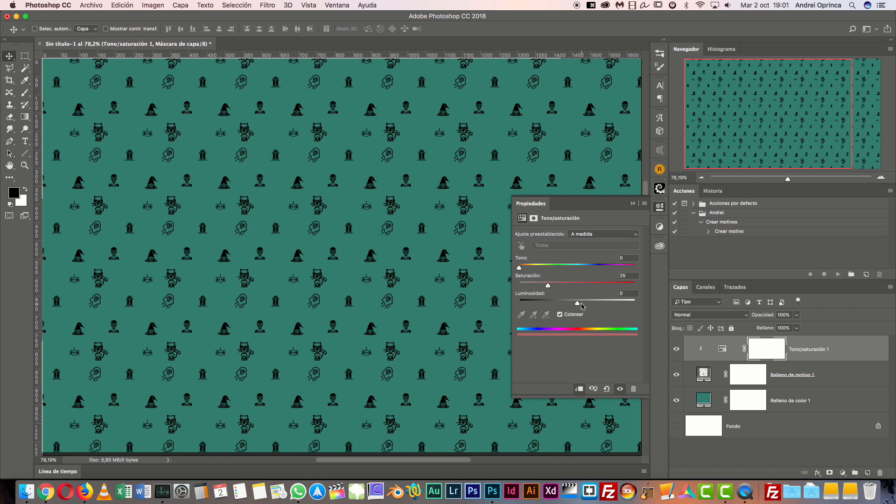
{"action": "left_click_drag", "start_coordinate": [577, 304], "coordinate": [593, 304]}
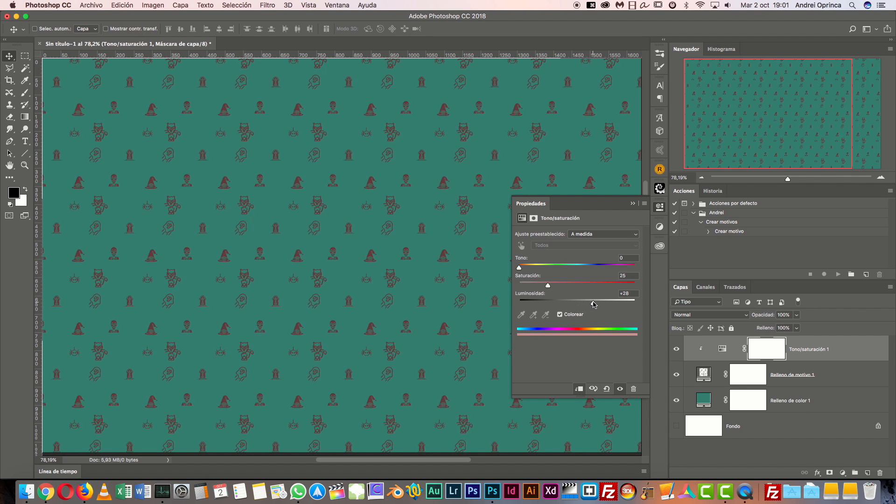
{"action": "left_click_drag", "start_coordinate": [548, 285], "coordinate": [612, 285]}
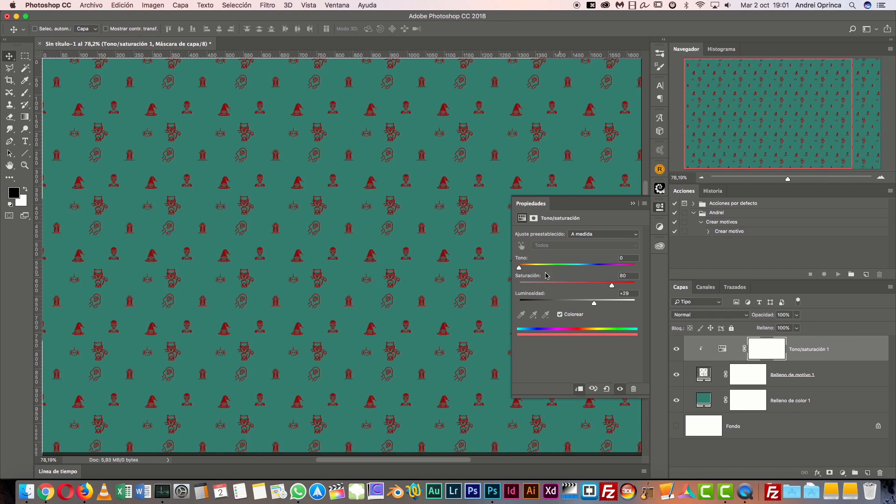
{"action": "left_click_drag", "start_coordinate": [519, 269], "coordinate": [586, 271]}
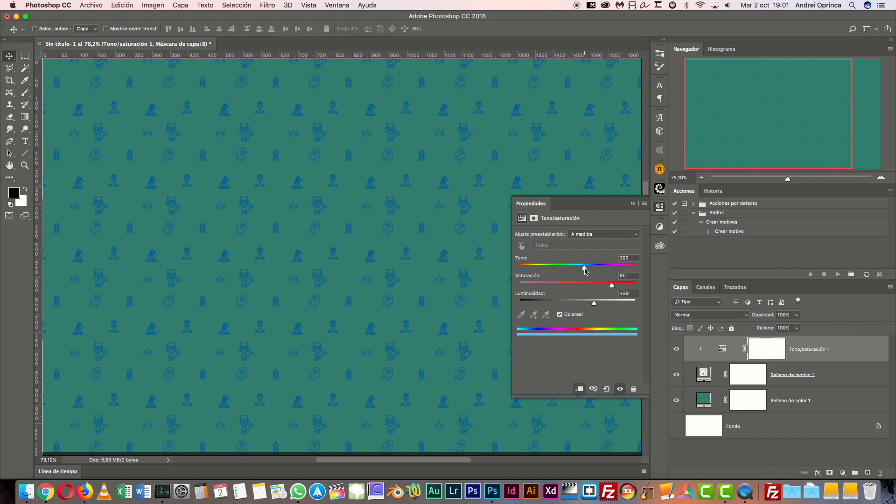
{"action": "left_click", "coordinate": [632, 203]}
- Change the solid colour fill layer to a very light grey (#f0f0f0)
{"action": "left_click", "coordinate": [707, 402]}
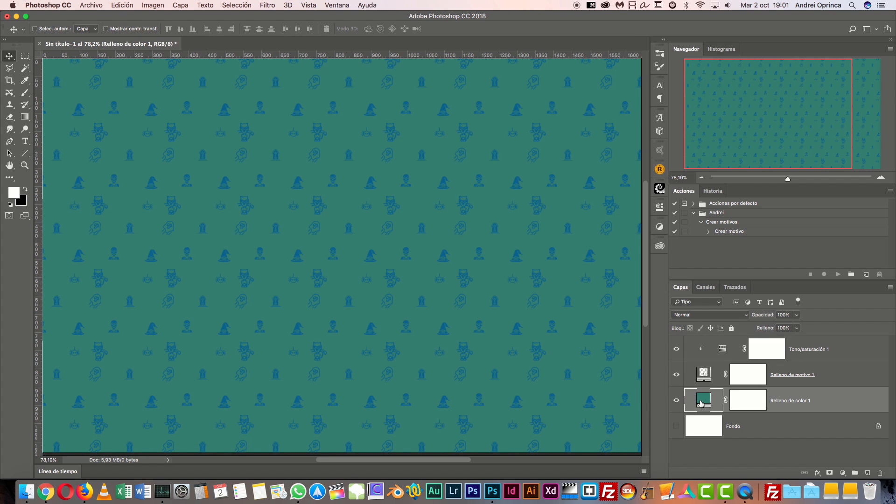
{"action": "double_click", "coordinate": [700, 404]}
{"action": "left_click_drag", "start_coordinate": [653, 159], "coordinate": [621, 151]}
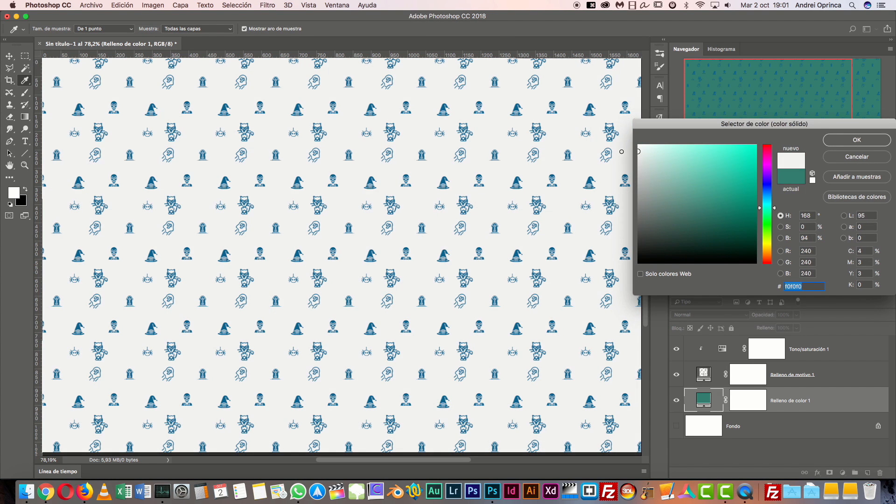
{"action": "left_click", "coordinate": [840, 141]}
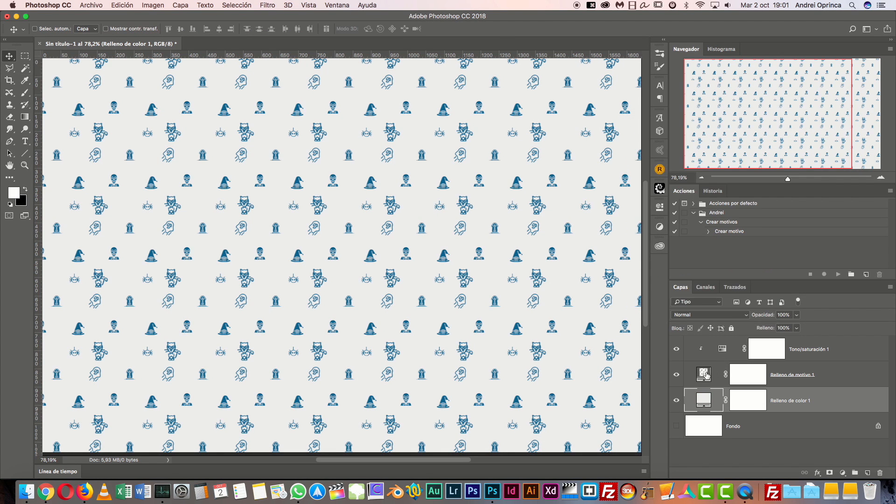
- Increase the Tono/saturación adjustment's saturation and shift its hue to make the pattern a deep indigo blue
{"action": "double_click", "coordinate": [722, 348]}
{"action": "mouse_move", "coordinate": [613, 284]}
{"action": "left_mouse_down"}
{"action": "mouse_move", "coordinate": [602, 285]}
{"action": "mouse_move", "coordinate": [624, 285]}
{"action": "left_mouse_up"}
{"action": "left_click_drag", "start_coordinate": [548, 268], "coordinate": [598, 267]}
{"action": "left_click", "coordinate": [633, 204]}
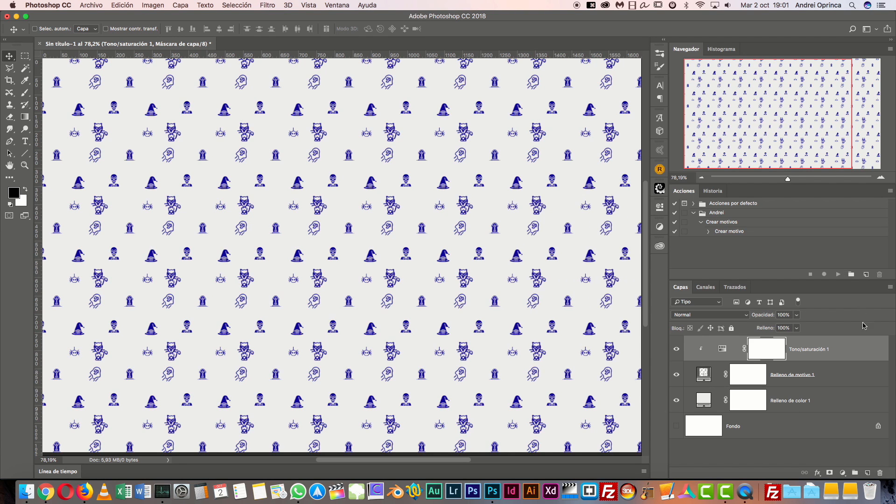
- Delete the Tono/saturación layer and add a pumpkin pattern fill layer at 50% scale above the first pattern layer
{"action": "left_click_drag", "start_coordinate": [873, 353], "coordinate": [880, 473]}
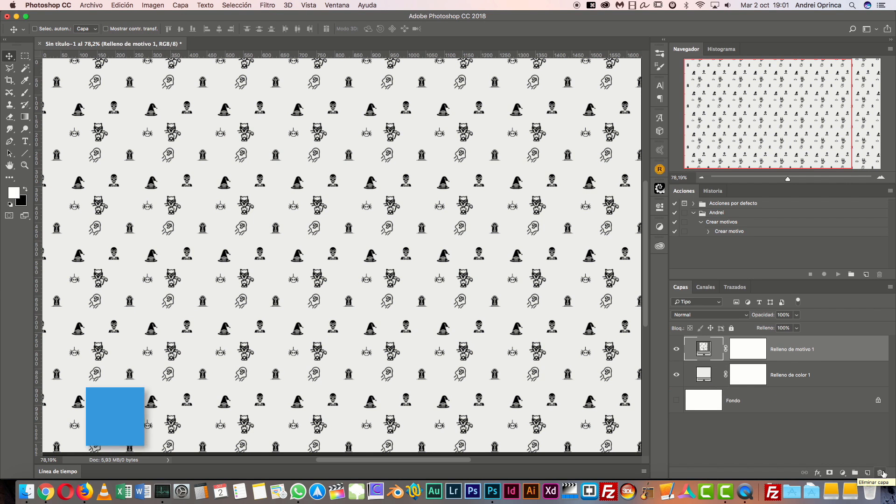
{"action": "left_click", "coordinate": [842, 473]}
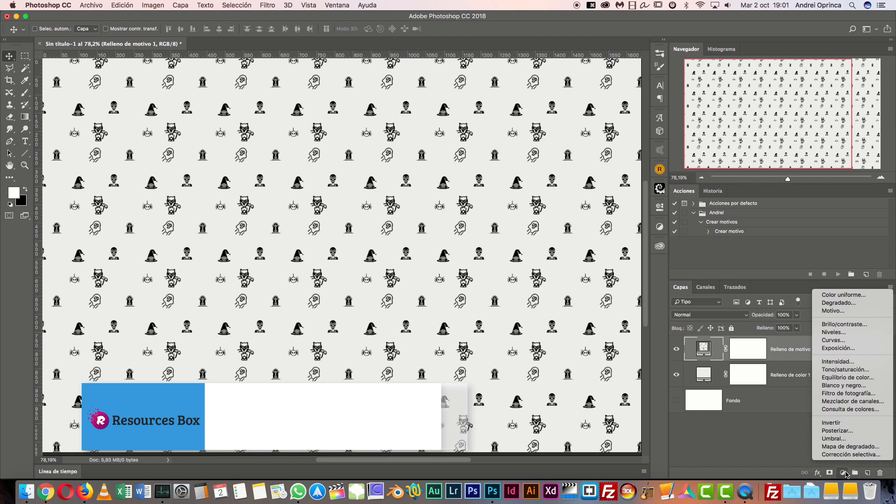
{"action": "left_click", "coordinate": [835, 311]}
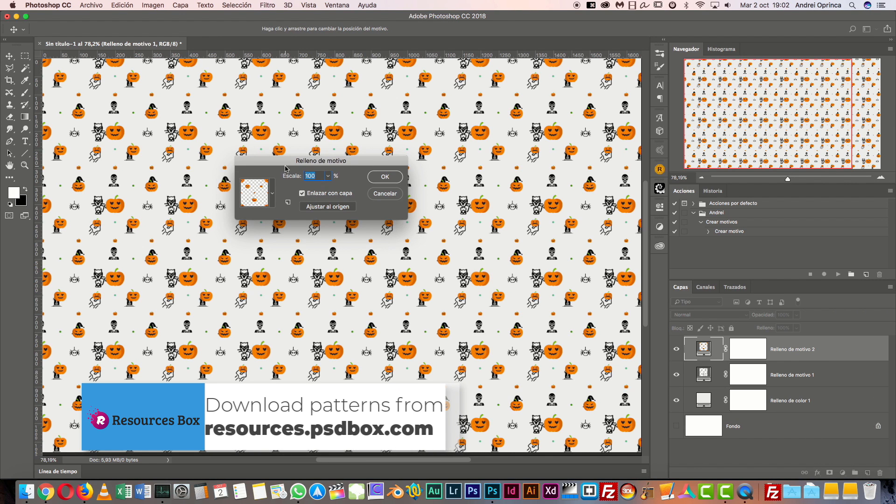
{"action": "type", "text": "50"}
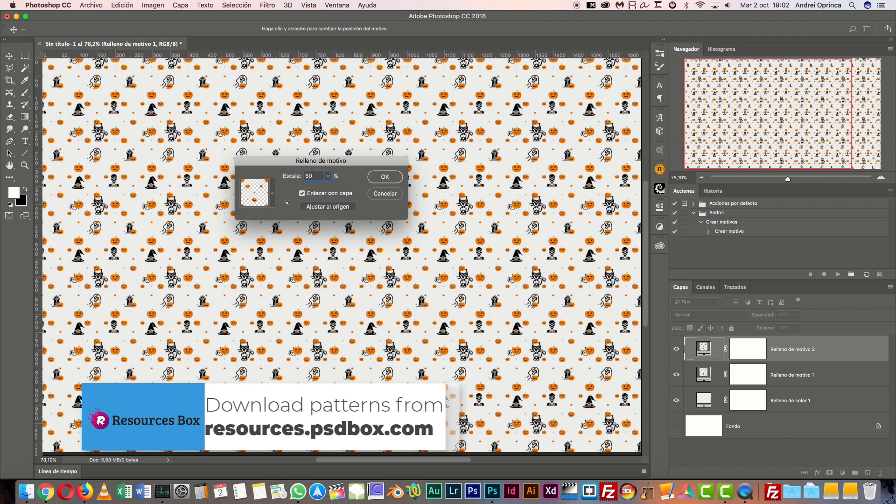
{"action": "left_click", "coordinate": [385, 176]}
- Change the solid colour fill layer to a dark slate blue (#3a515d)
{"action": "left_click", "coordinate": [709, 400]}
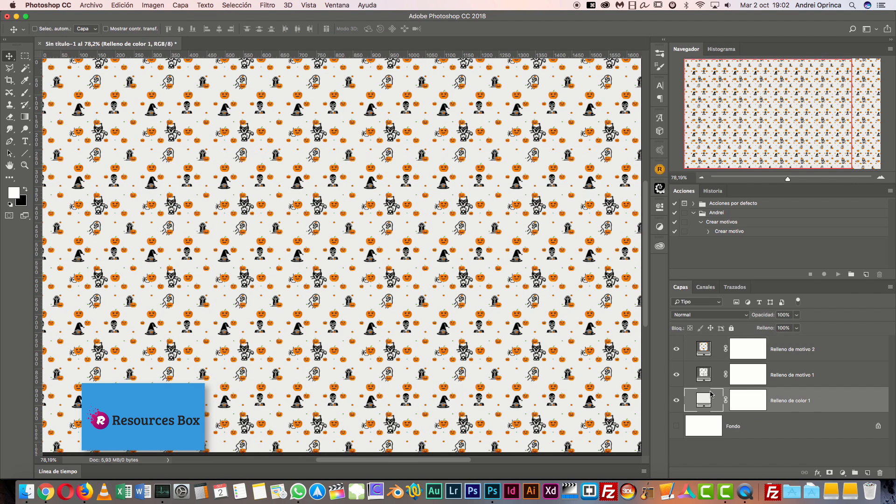
{"action": "double_click", "coordinate": [708, 400]}
{"action": "left_click", "coordinate": [683, 219]}
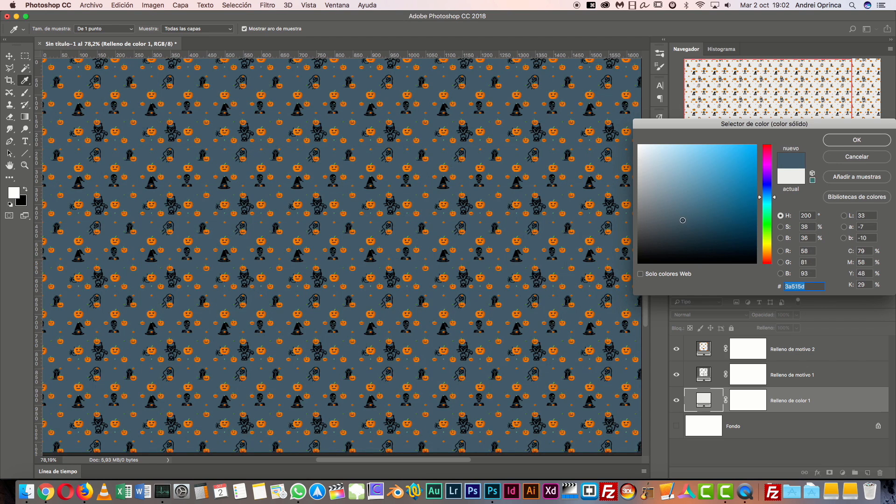
{"action": "left_click", "coordinate": [856, 139]}
- Set the blend mode of the Relleno de motivo 2 pumpkin pattern layer to Luz suave
{"action": "left_click", "coordinate": [801, 351]}
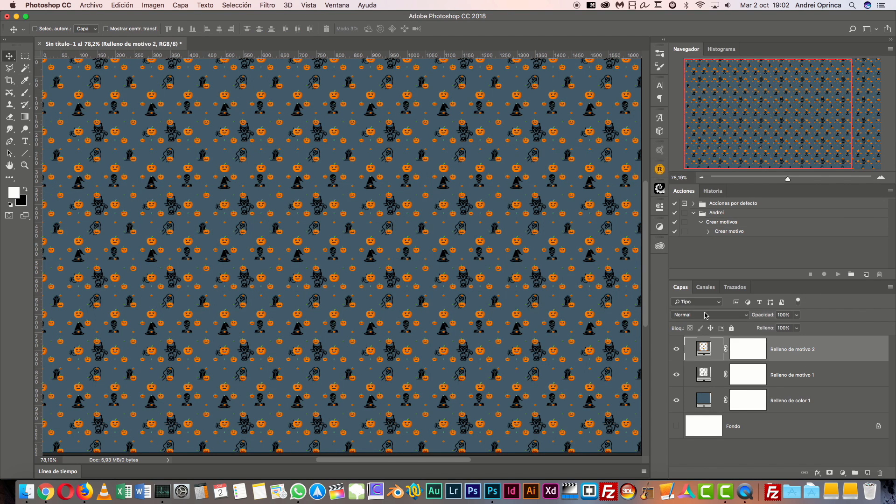
{"action": "left_click", "coordinate": [706, 315]}
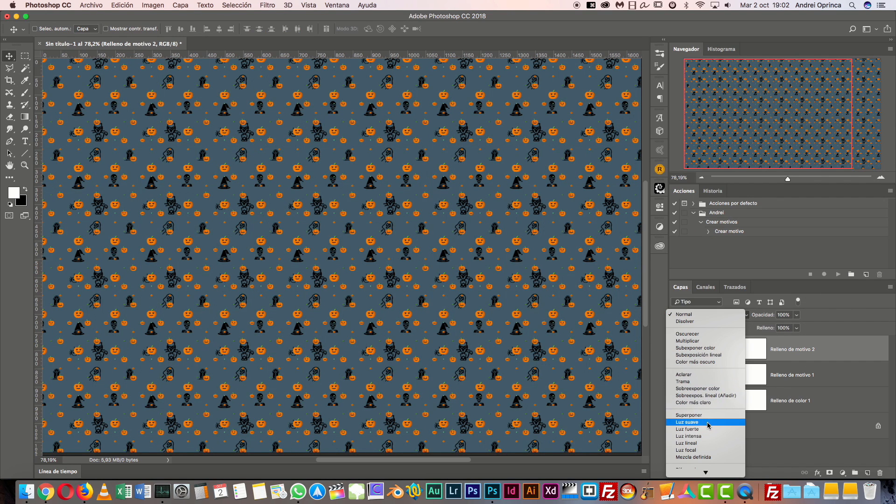
{"action": "left_click", "coordinate": [700, 421]}
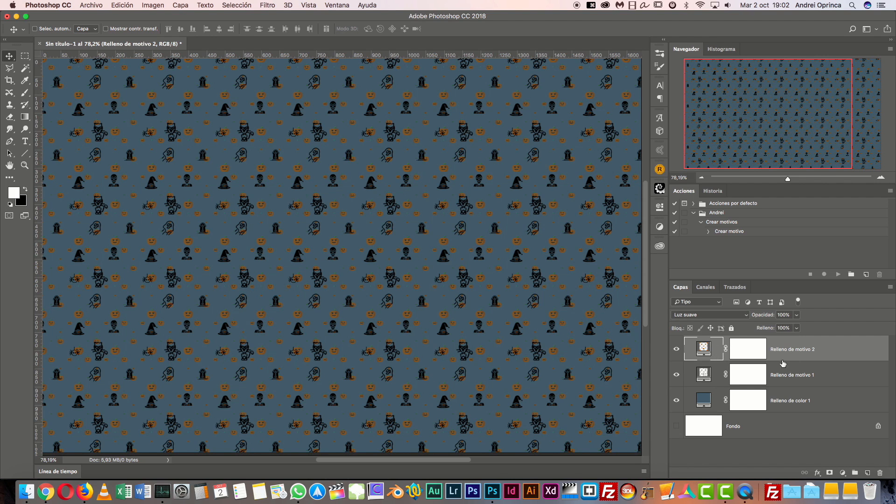
- Delete the Relleno de motivo 1 layer and set the pumpkin pattern fill's scale to 100%
{"action": "left_click_drag", "start_coordinate": [849, 377], "coordinate": [880, 473]}
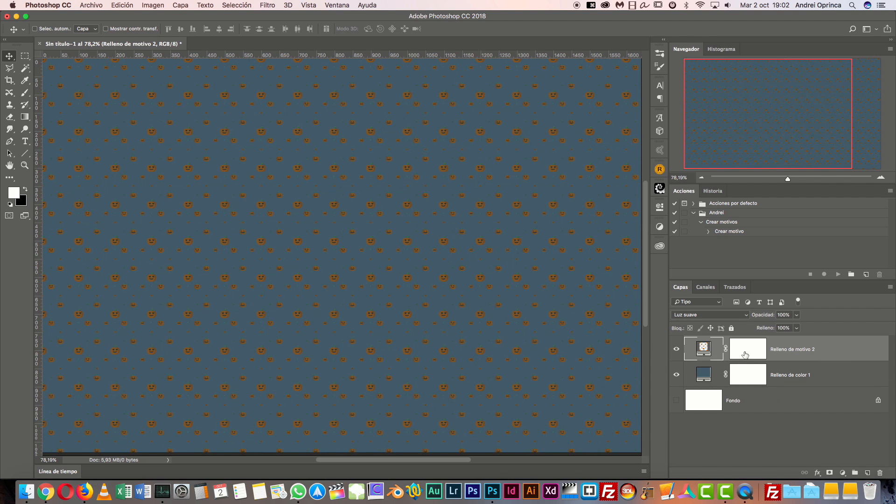
{"action": "double_click", "coordinate": [703, 345]}
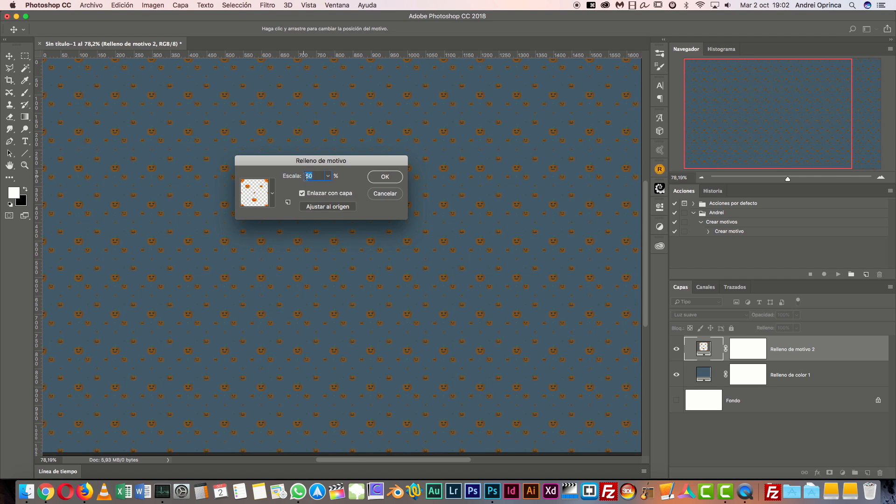
{"action": "type", "text": "100"}
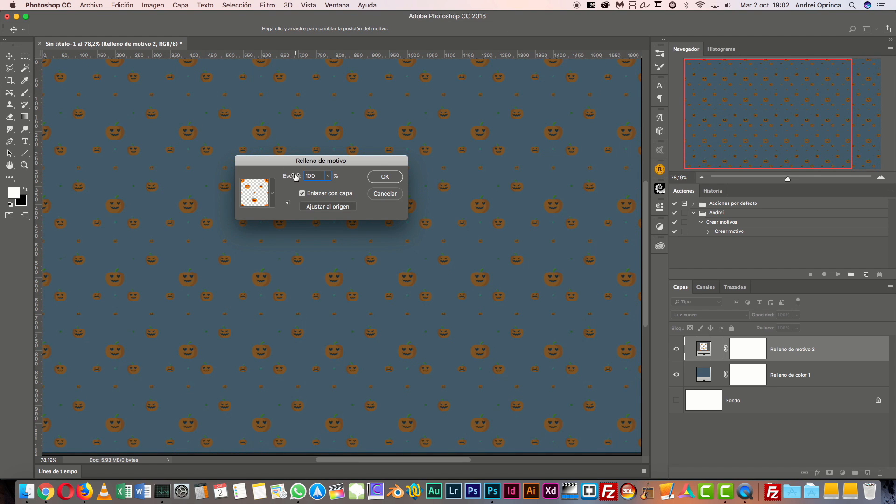
{"action": "left_click", "coordinate": [384, 181]}
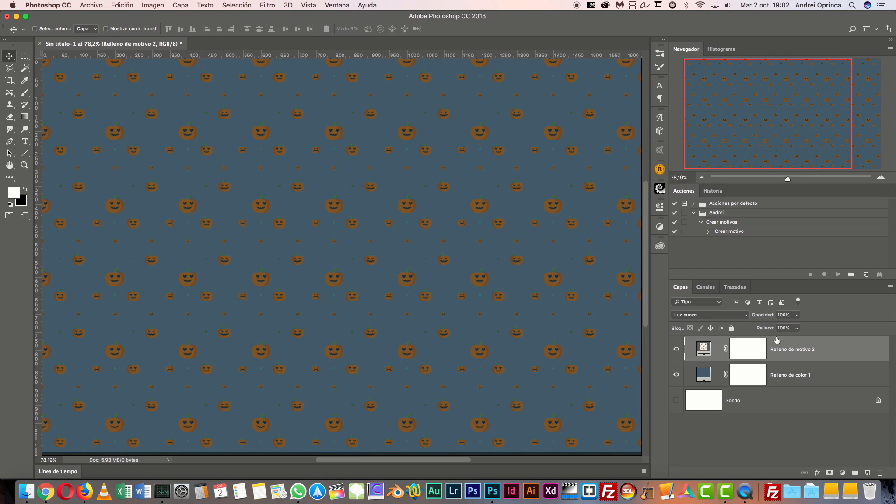
- Return the pumpkin pattern layer's blend mode to Normal and set its pattern scale to 120%
{"action": "left_click", "coordinate": [726, 321]}
{"action": "left_click", "coordinate": [700, 208]}
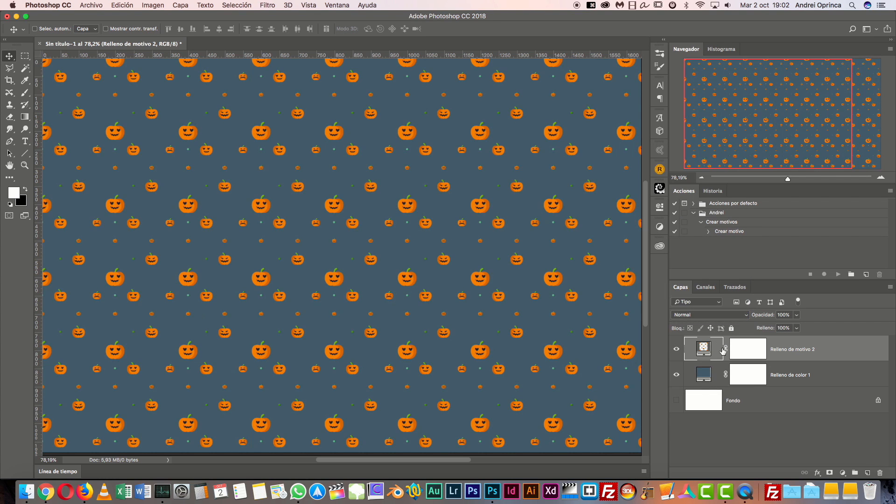
{"action": "double_click", "coordinate": [704, 348]}
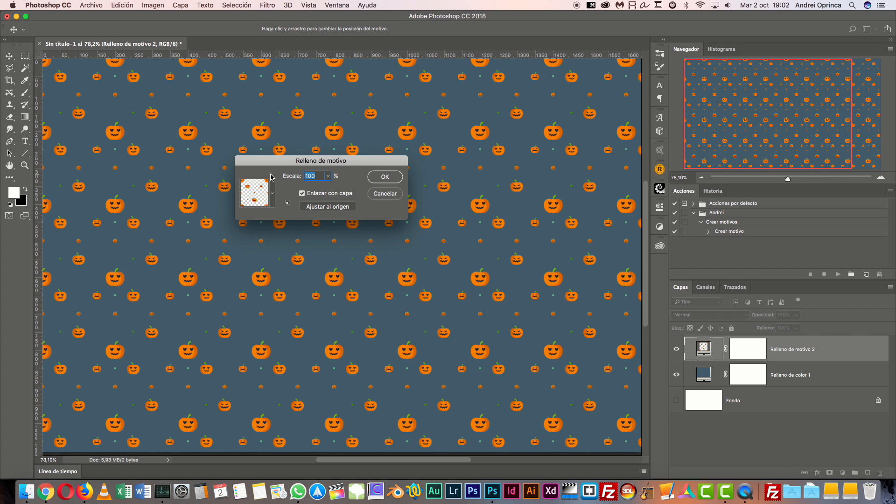
{"action": "type", "text": "120"}
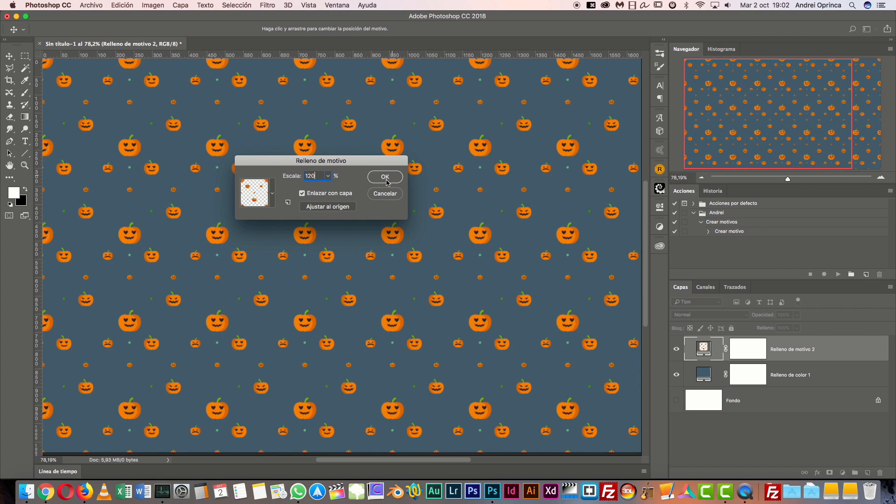
{"action": "left_click", "coordinate": [385, 177]}
{"action": "left_click_drag", "start_coordinate": [793, 98], "coordinate": [824, 98]}
{"action": "scroll", "coordinate": [375, 275], "scroll_direction": "down", "scroll_amount": 5}
{"action": "scroll", "coordinate": [368, 276], "scroll_direction": "up", "scroll_amount": 5}
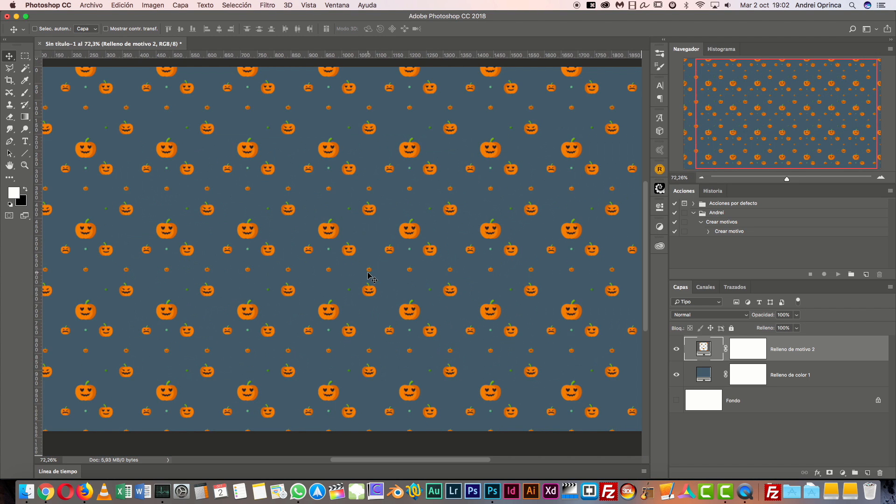